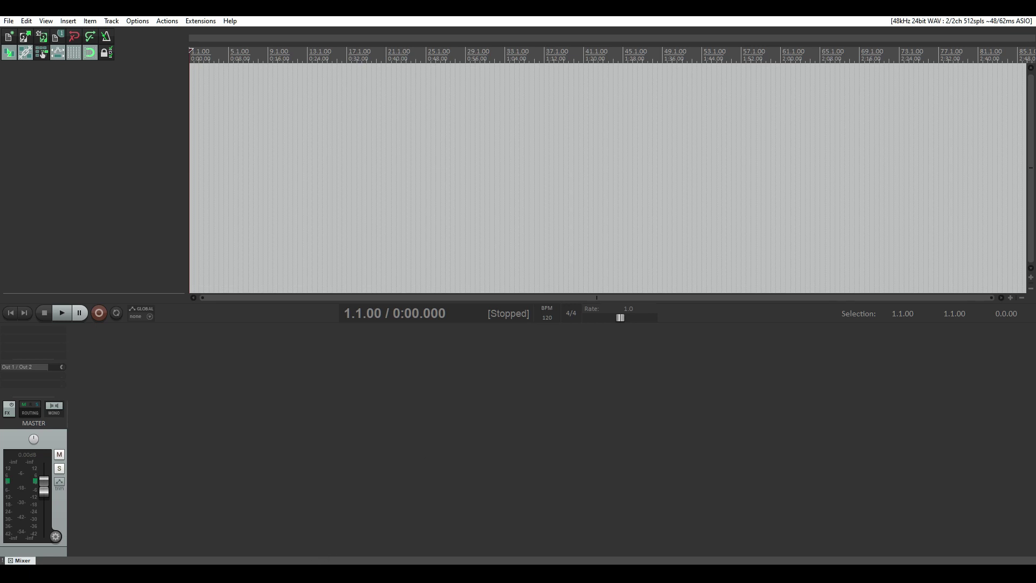
- Open the recording-template.odt document in OpenOffice Writer and tile it side by side with REAPER, each filling half the screen
left_click(303, 526)
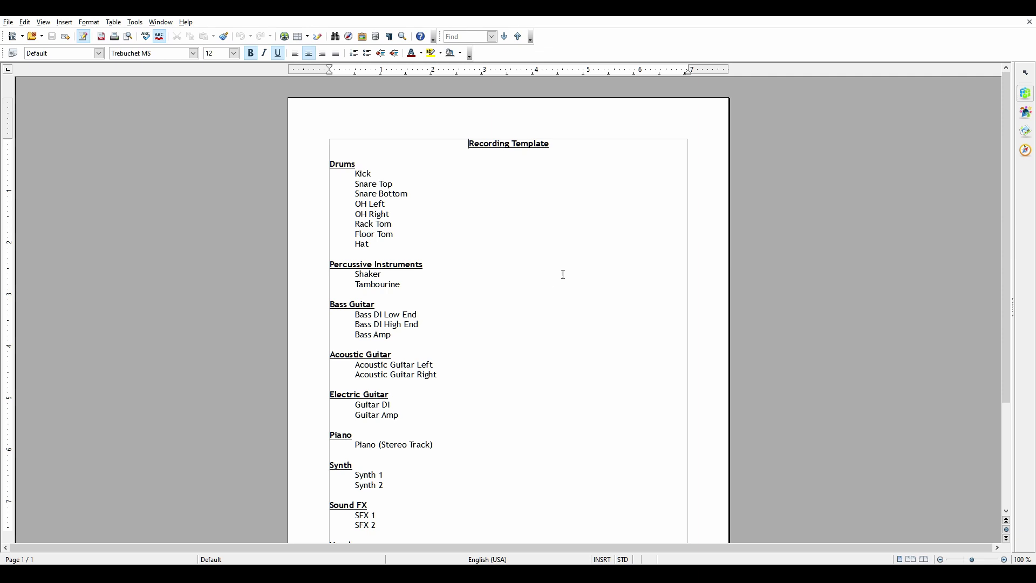
left_click(999, 16)
left_click_drag(439, 28, 1033, 4)
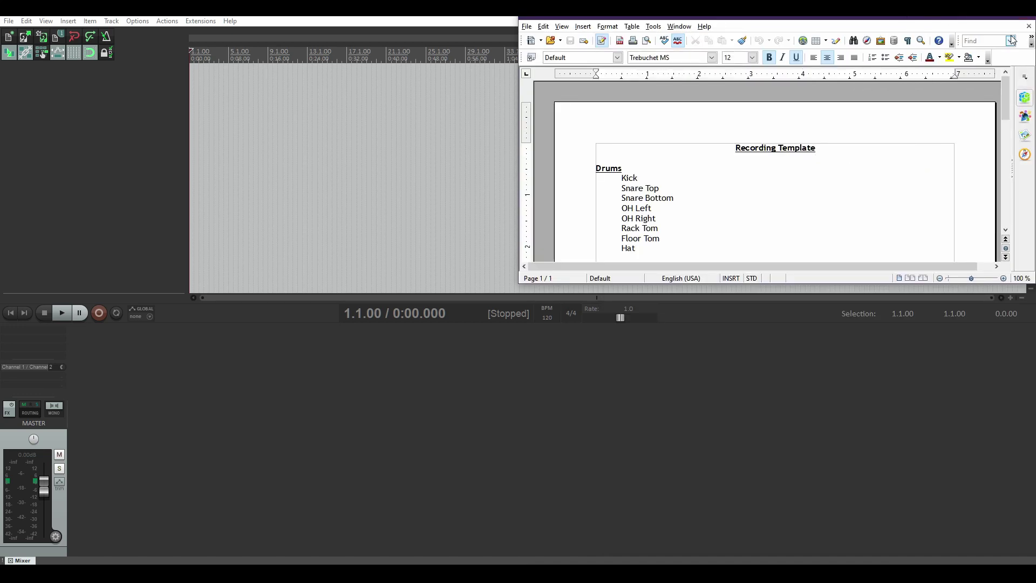
left_click(1013, 18)
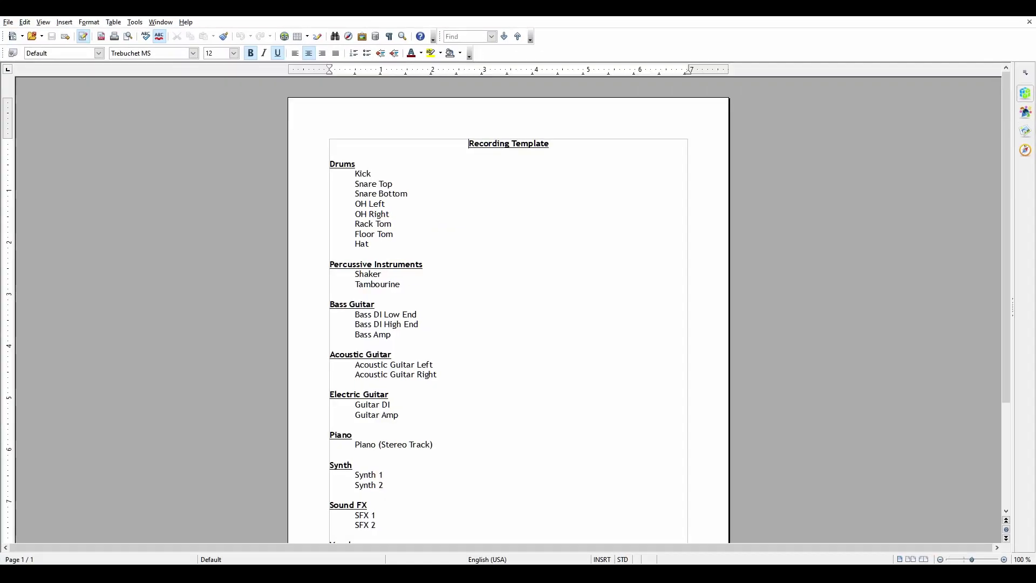
left_click(999, 9)
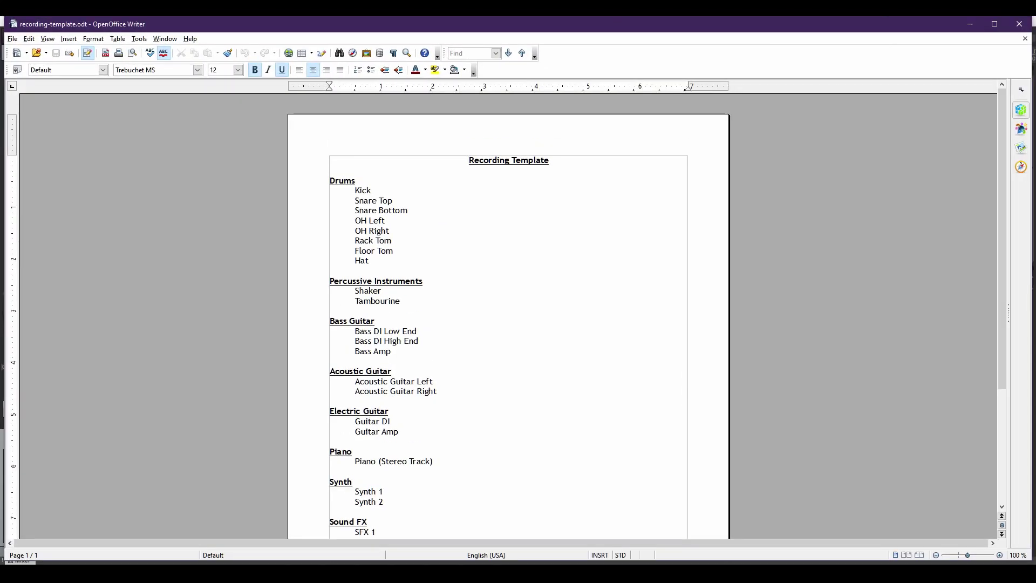
left_click_drag(485, 10, 2, 18)
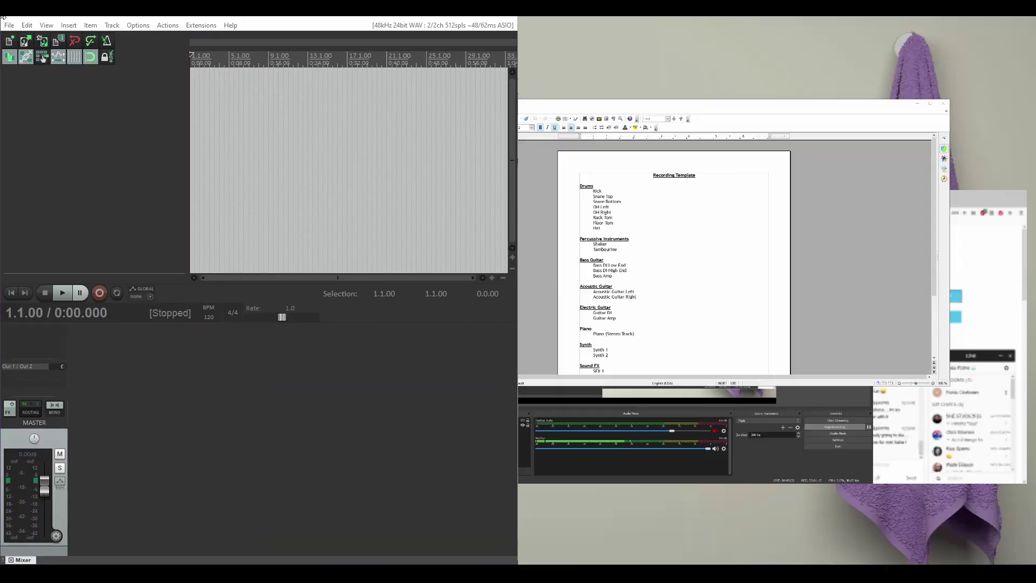
left_click(804, 208)
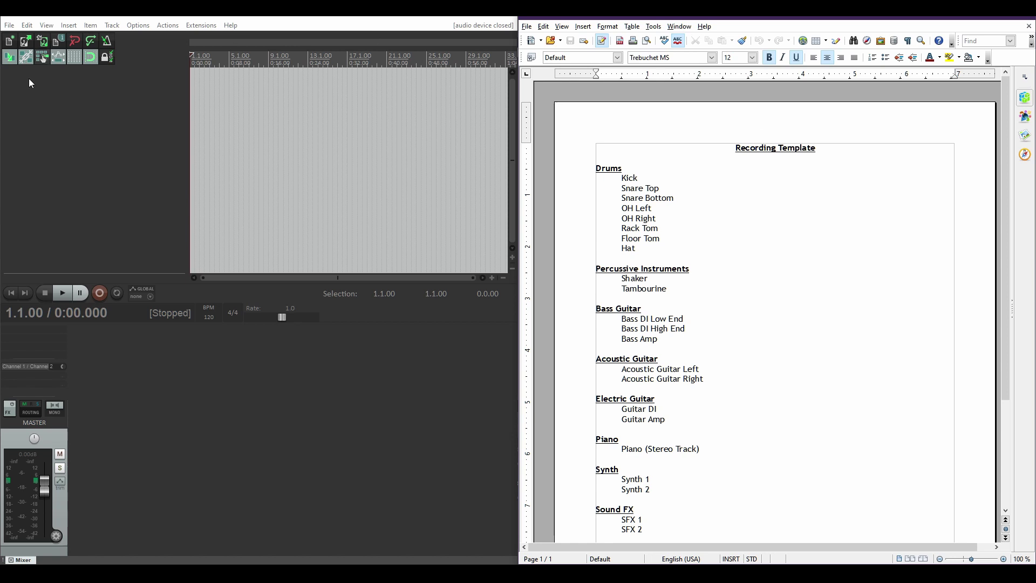
- Add a new track to the empty project and name it Drums
double_click(74, 84)
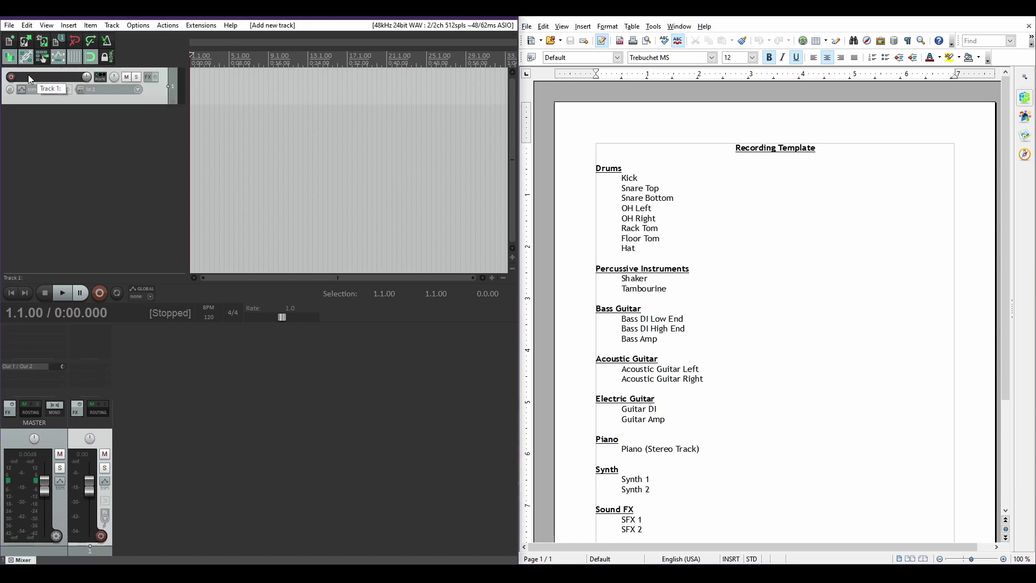
double_click(31, 75)
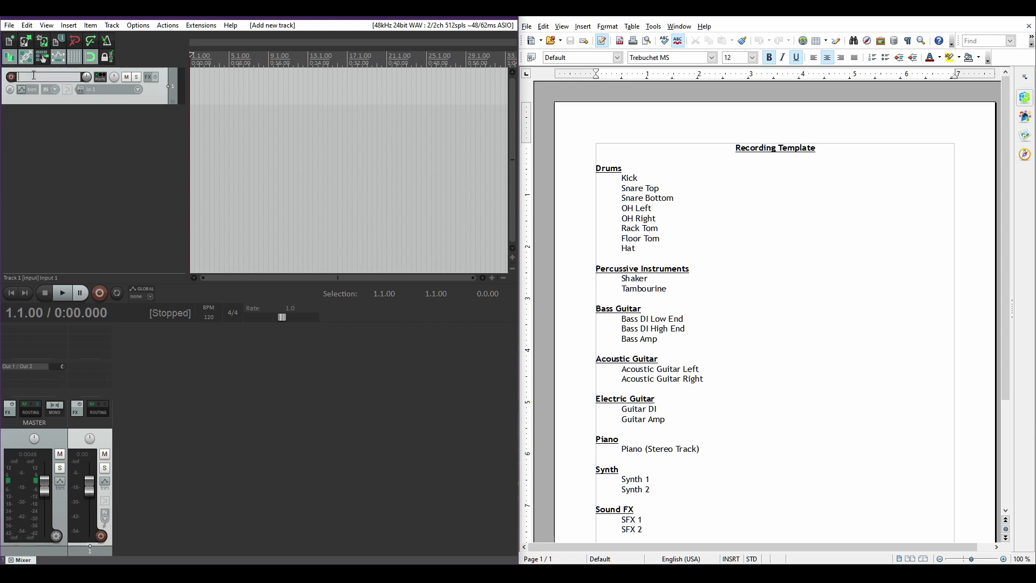
type("Drums")
key("Return")
- Add a track below Drums, make Drums its parent folder, and name the child track Kick
left_click(77, 134)
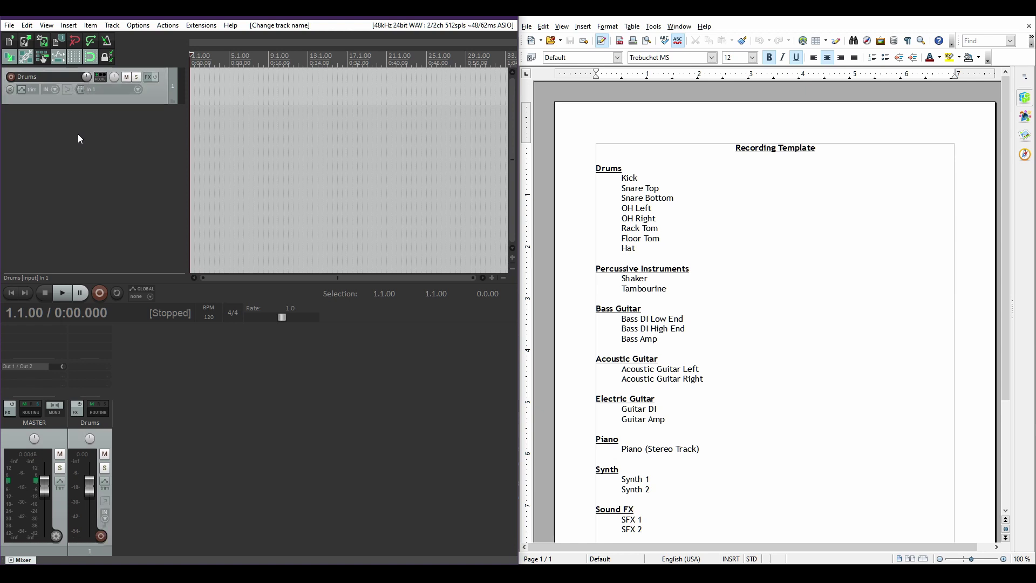
double_click(79, 139)
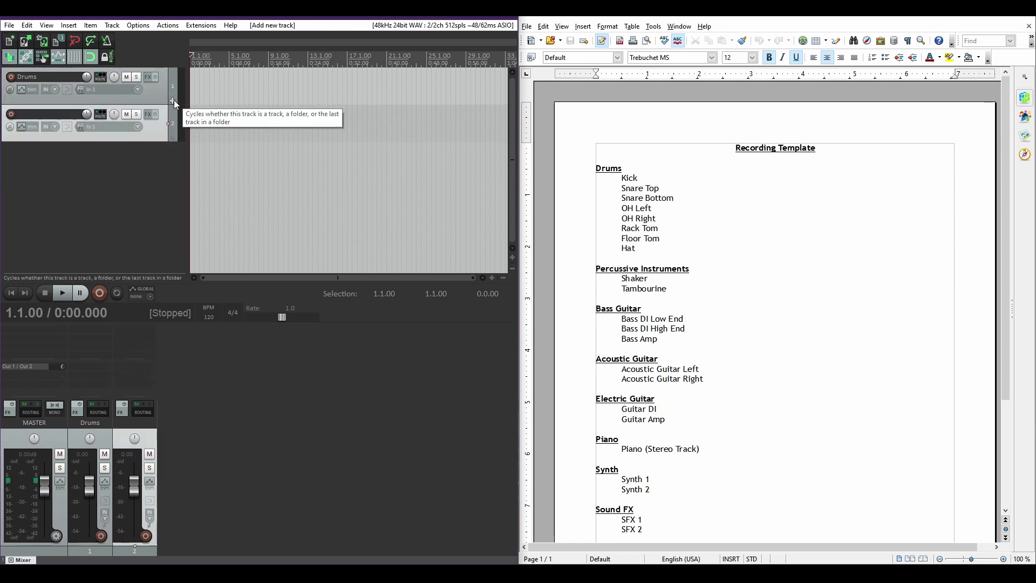
left_click(174, 99)
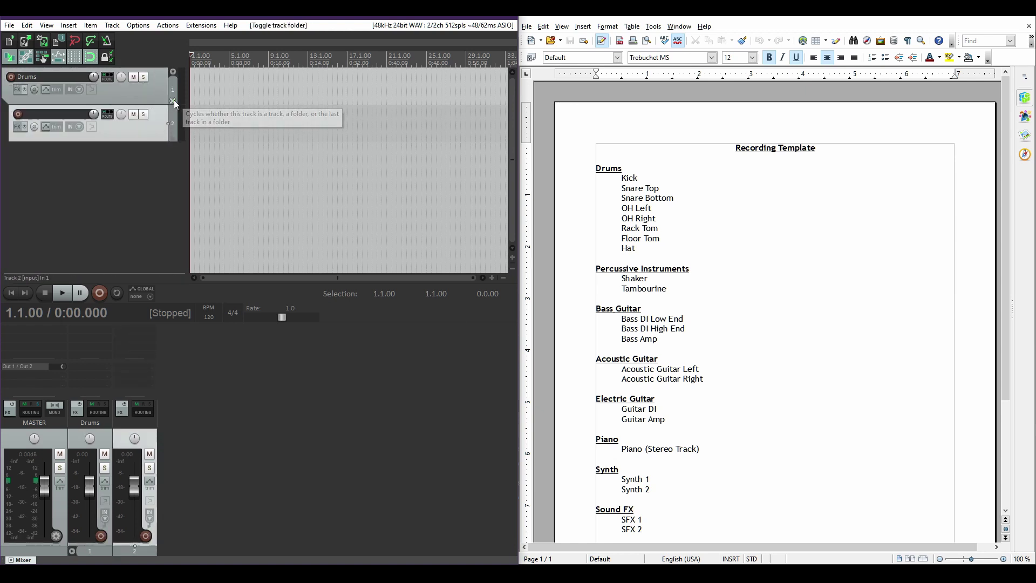
double_click(36, 113)
type("K")
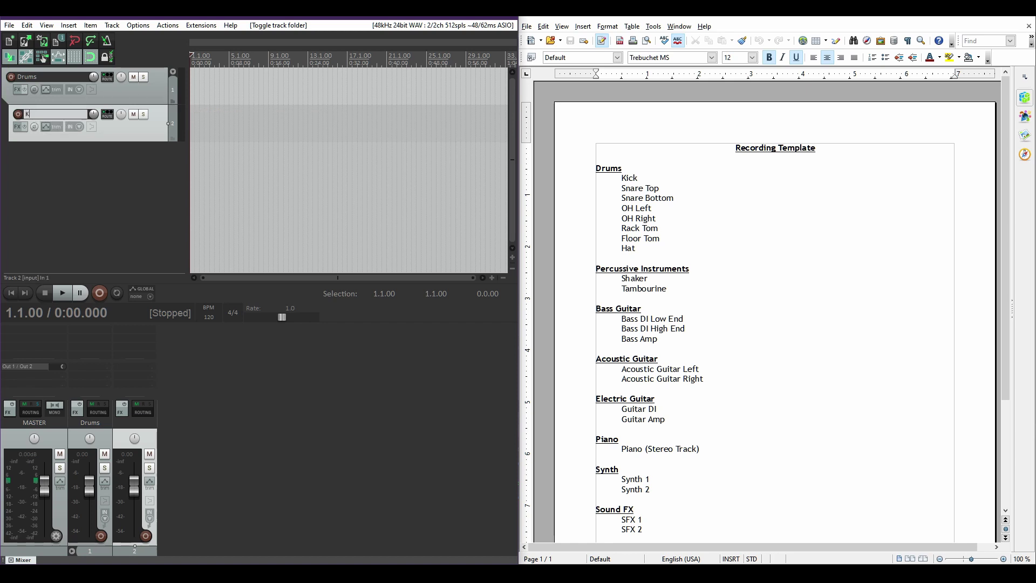
type("ick")
key("Return")
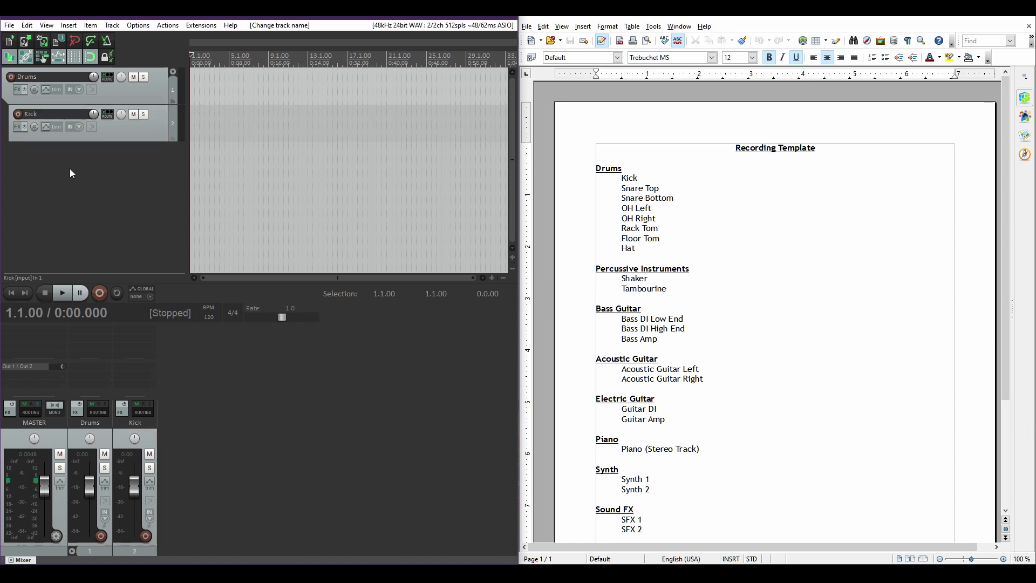
- Add a track below Kick in the Drums folder and name it Snare Top
double_click(70, 168)
double_click(30, 152)
type("Sta")
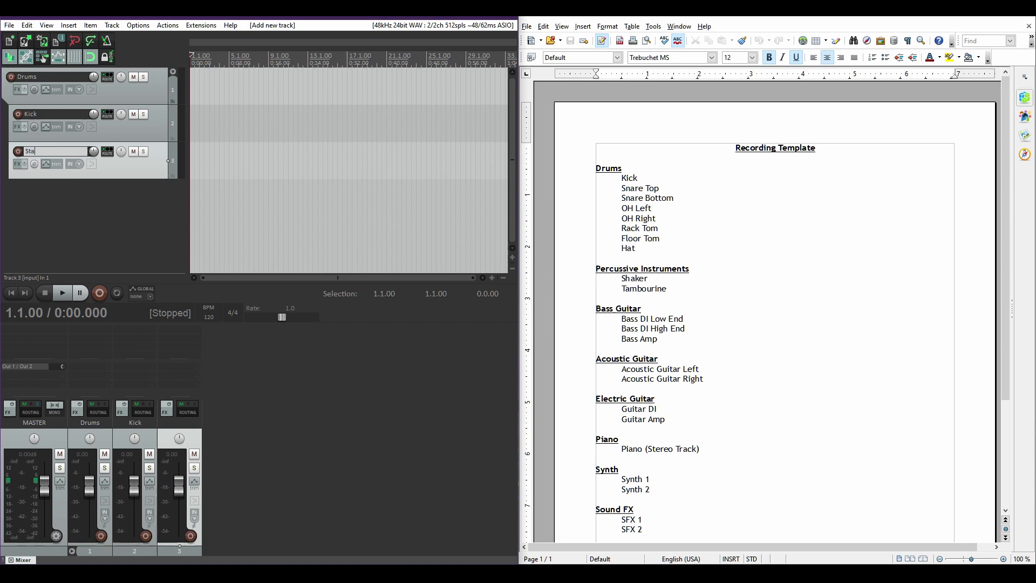
key("BackSpace")
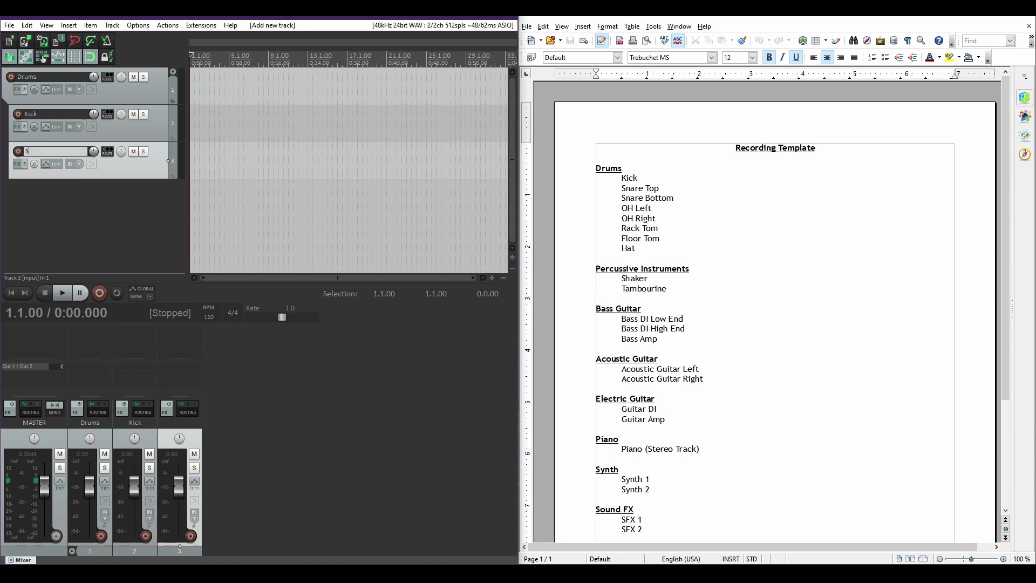
type("nare Top")
key("Return")
- Add a track below Snare Top in the Drums folder and name it Snare Bottom
double_click(44, 225)
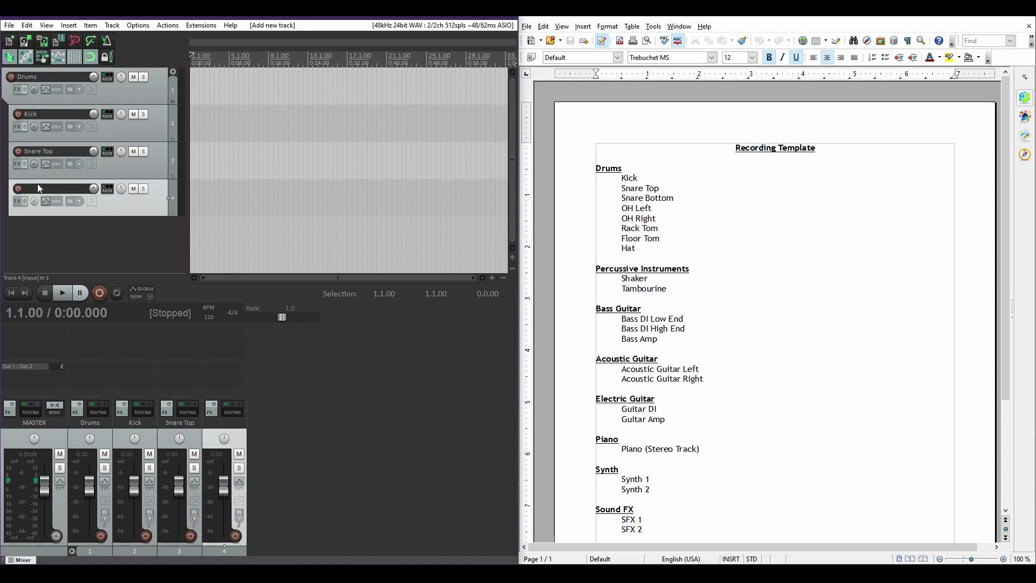
double_click(38, 189)
type("Snare Bottom")
key("Return")
- Add a track below Snare Bottom in the Drums folder and name it OH Left
double_click(43, 236)
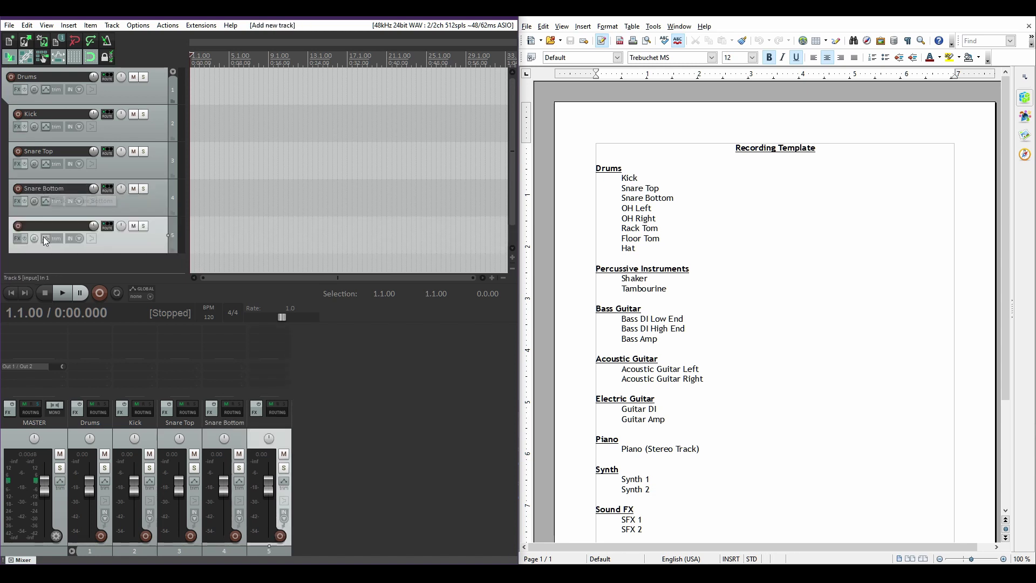
double_click(35, 224)
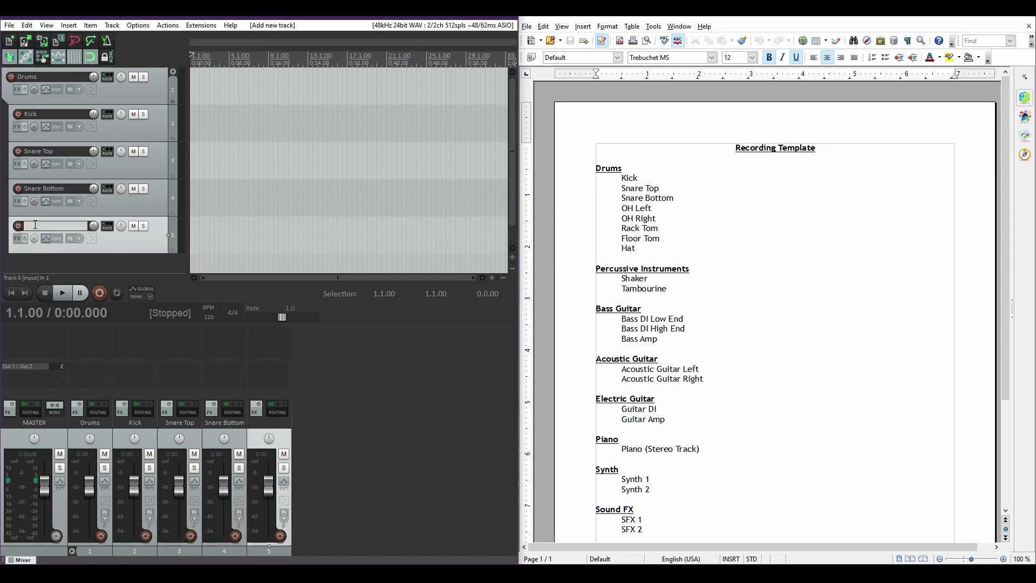
type("OH Left")
key("Return")
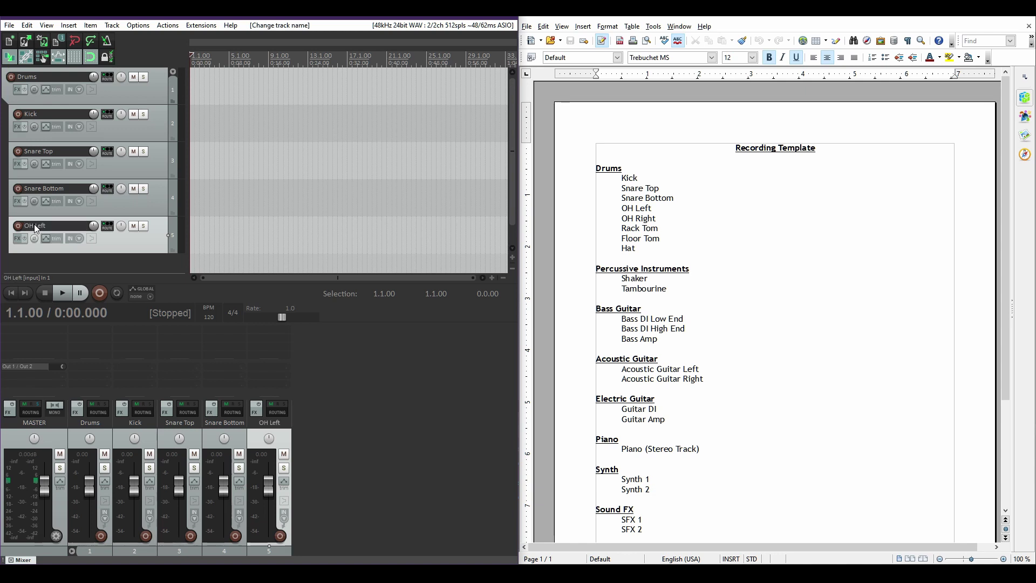
- Add a track below OH Left in the Drums folder and name it OH Right
scroll(34, 225, "down", 1)
double_click(29, 254)
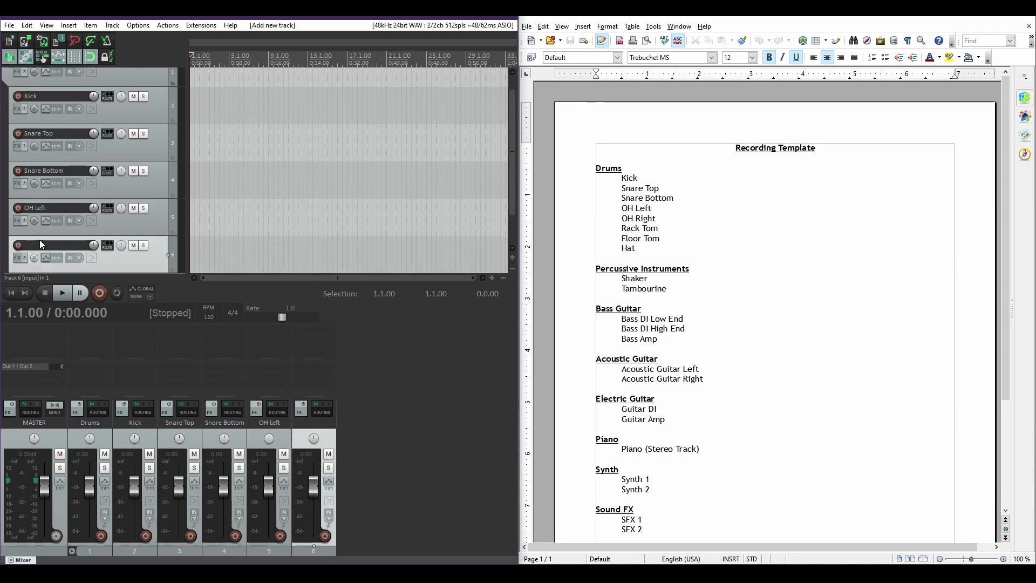
double_click(40, 241)
type("OH")
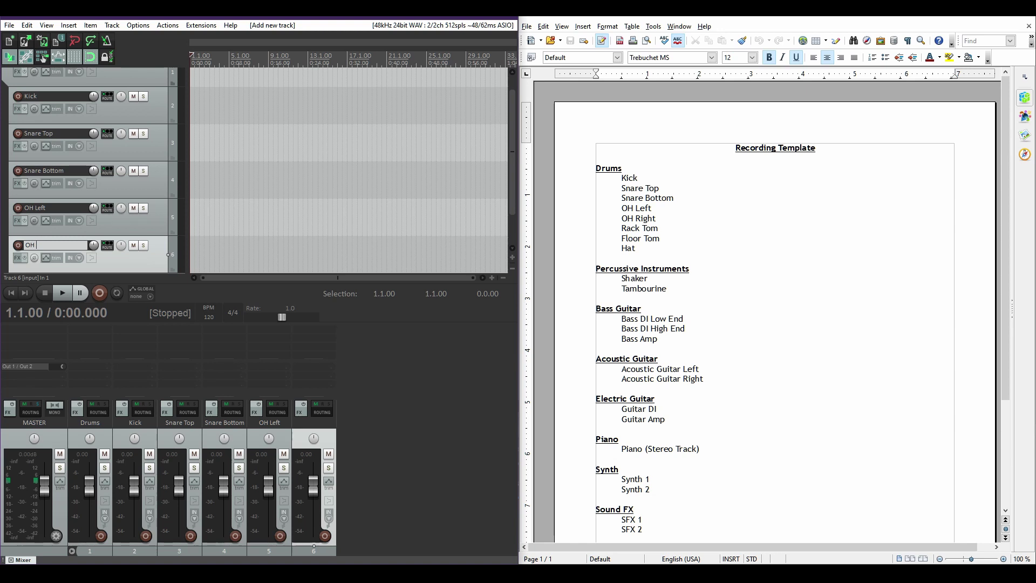
type(" Right")
key("Return")
- Add a track below OH Right in the Drums folder and name it Rack Tom
scroll(36, 173, "down", 2)
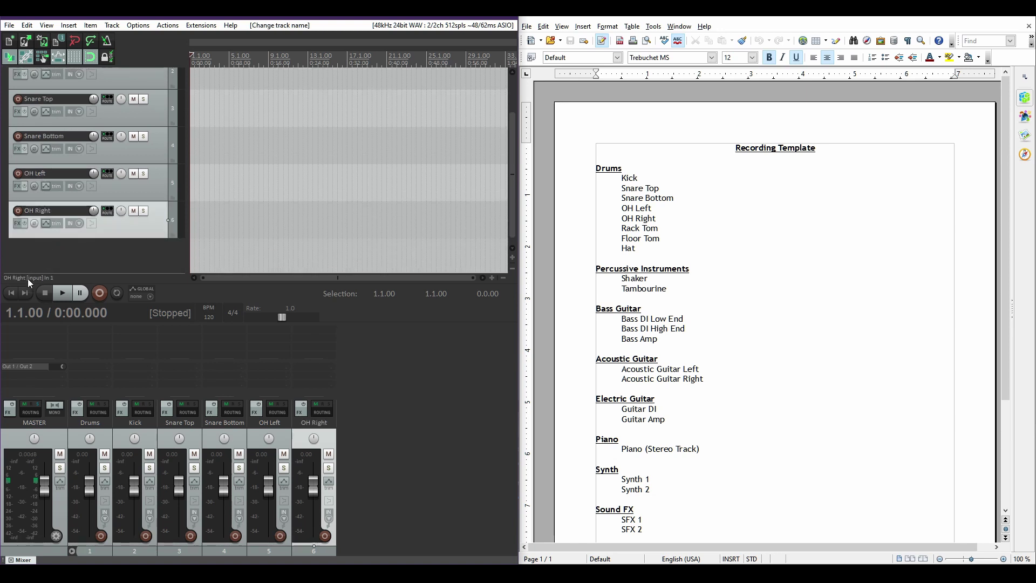
double_click(46, 255)
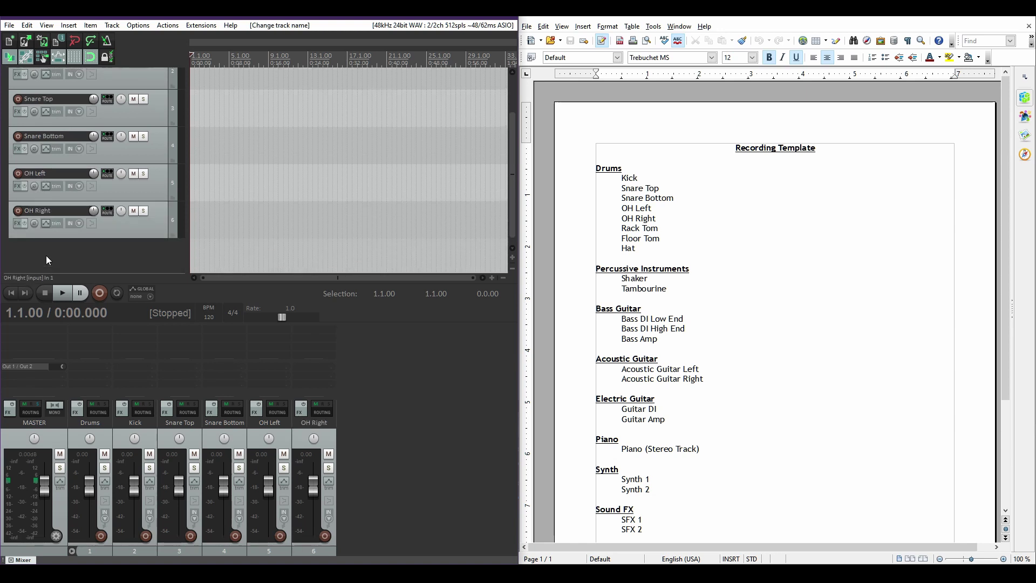
double_click(40, 245)
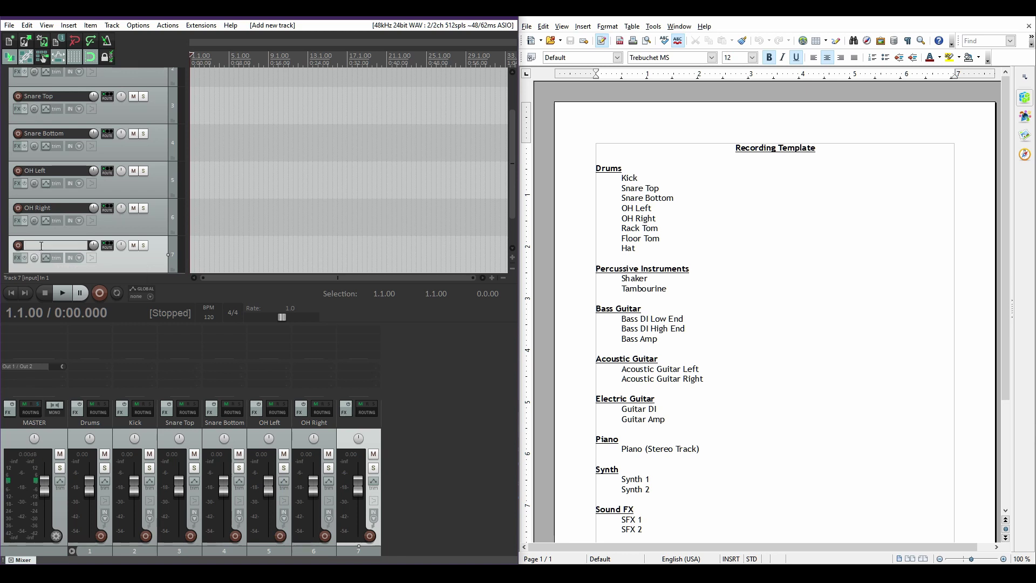
type("Rack Tom")
key("Return")
- Add a track below Rack Tom in the Drums folder and name it Floor Tom
scroll(38, 245, "down", 1)
double_click(37, 255)
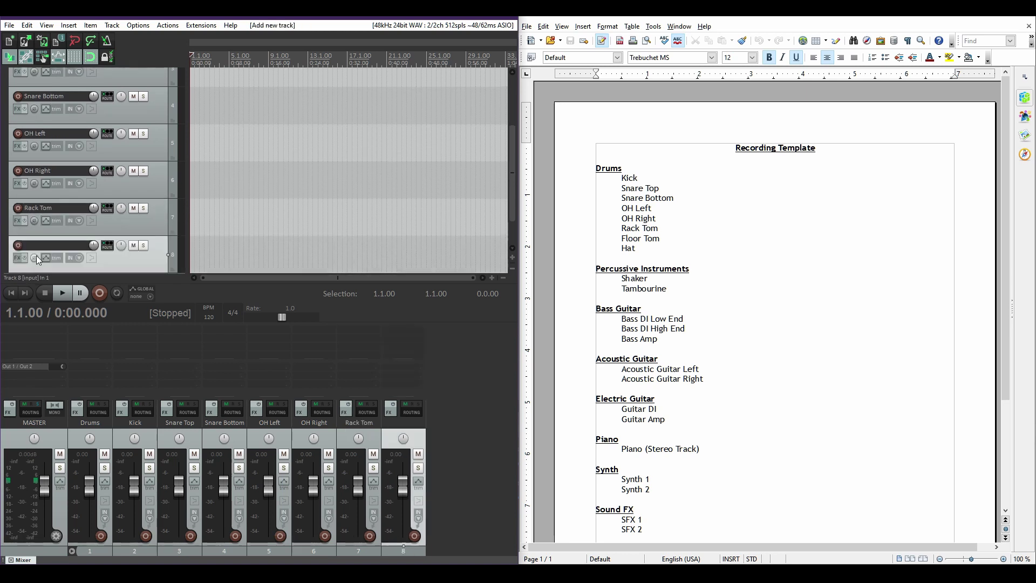
double_click(45, 245)
type("Fl")
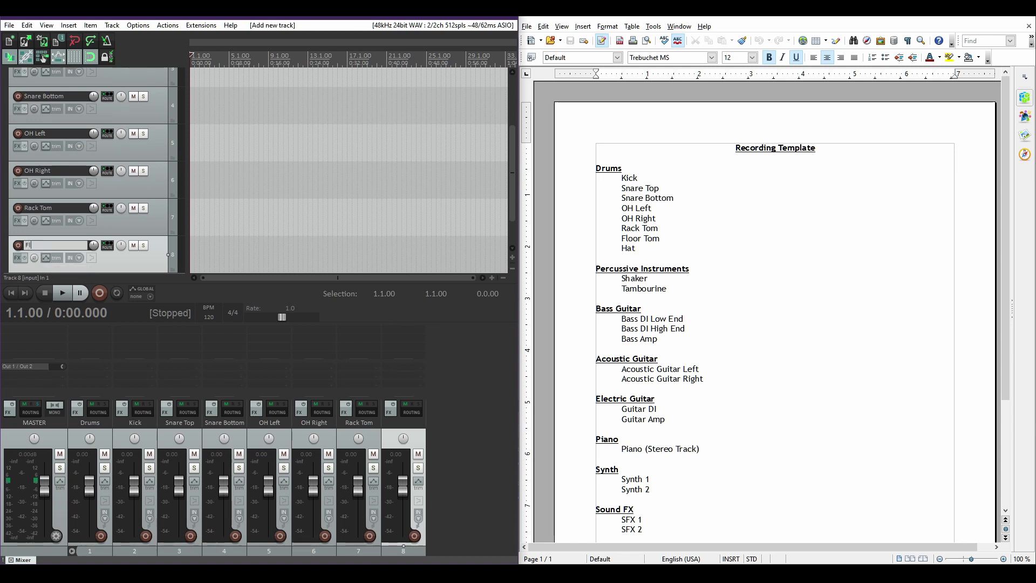
type("oor Tom")
key("Return")
- Add a track below Floor Tom in the Drums folder and name it Hat
scroll(50, 245, "down", 2)
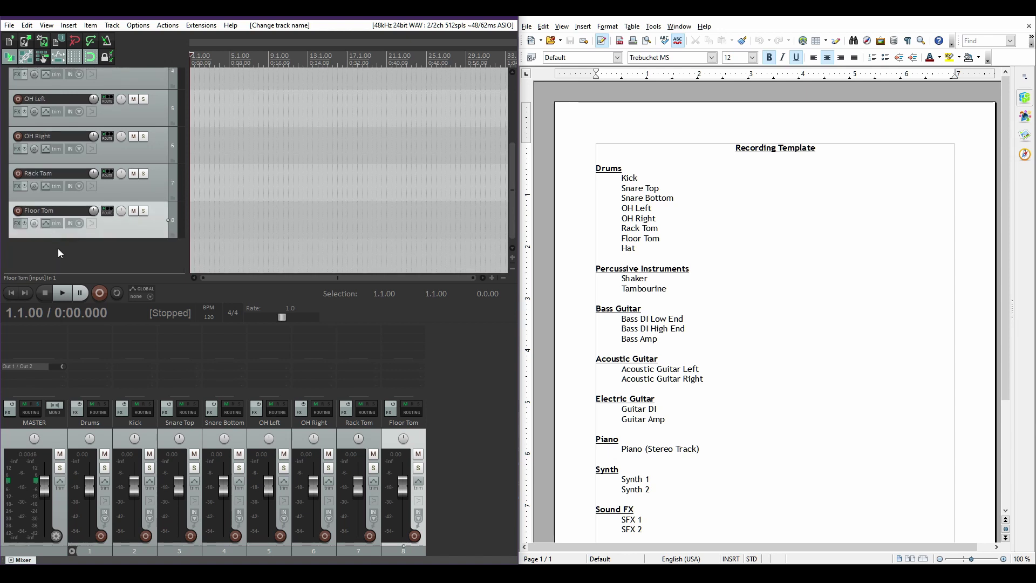
double_click(53, 256)
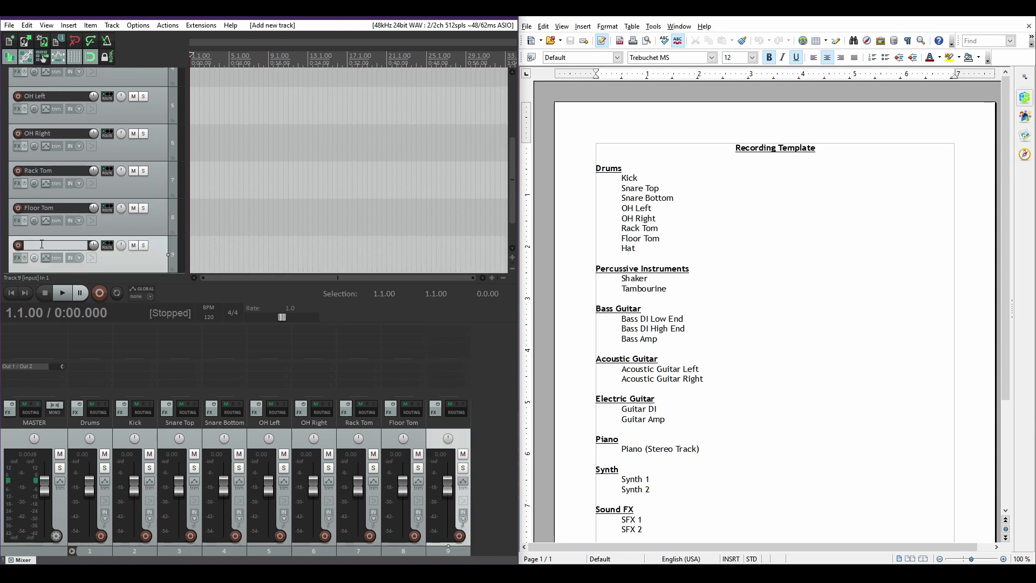
type("Hat")
key("Return")
- Select all tracks from Drums through Hat and set their track color to the custom orange
scroll(48, 216, "up", 4)
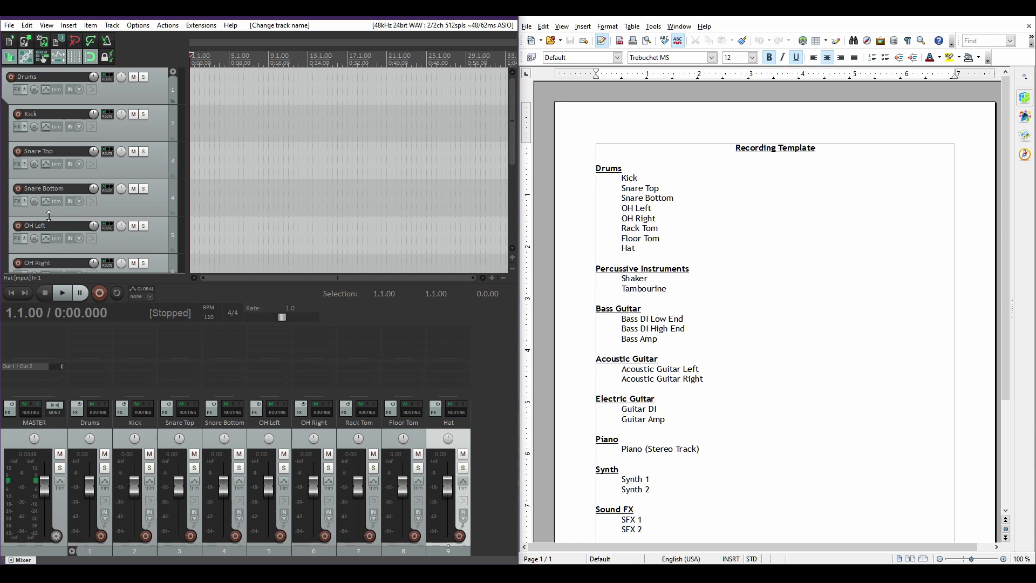
left_click(150, 93)
scroll(158, 95, "down", 5)
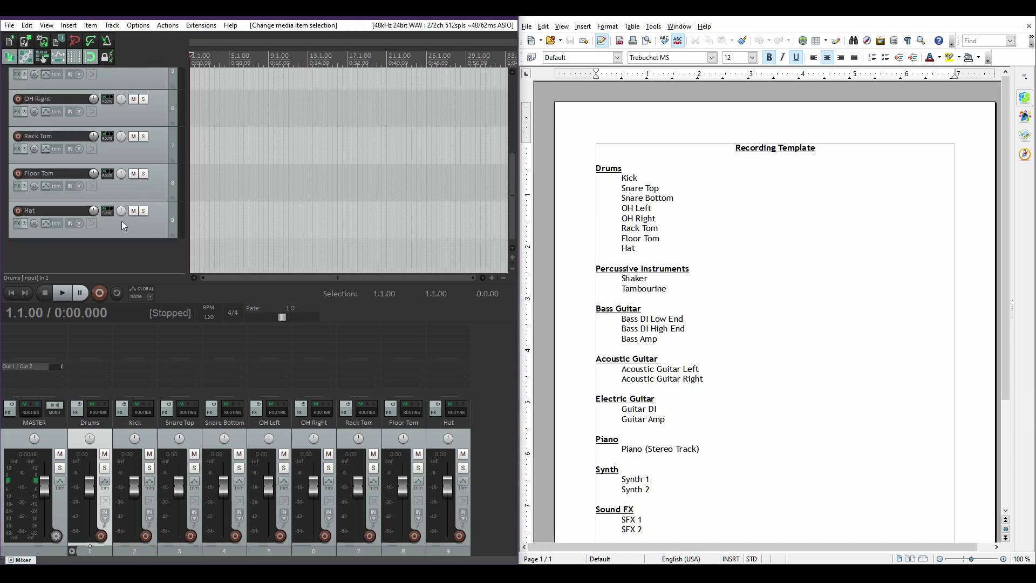
right_click(149, 227)
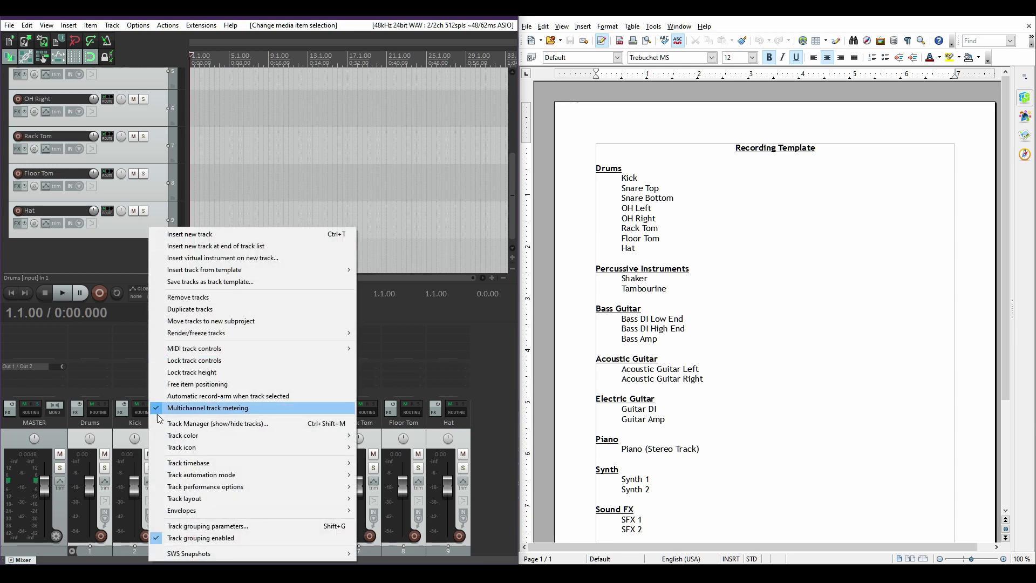
mouse_move(190, 441)
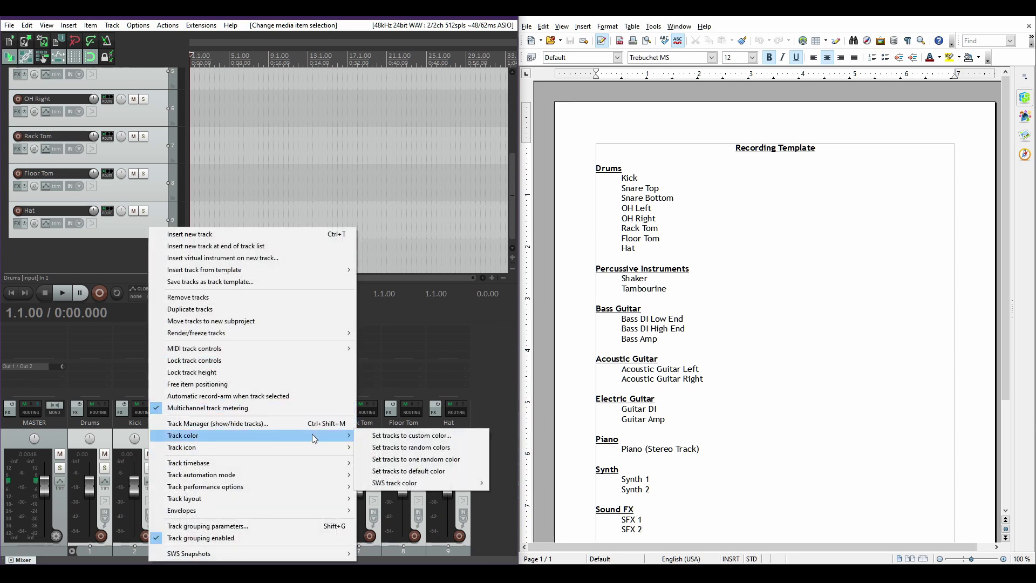
left_click(379, 435)
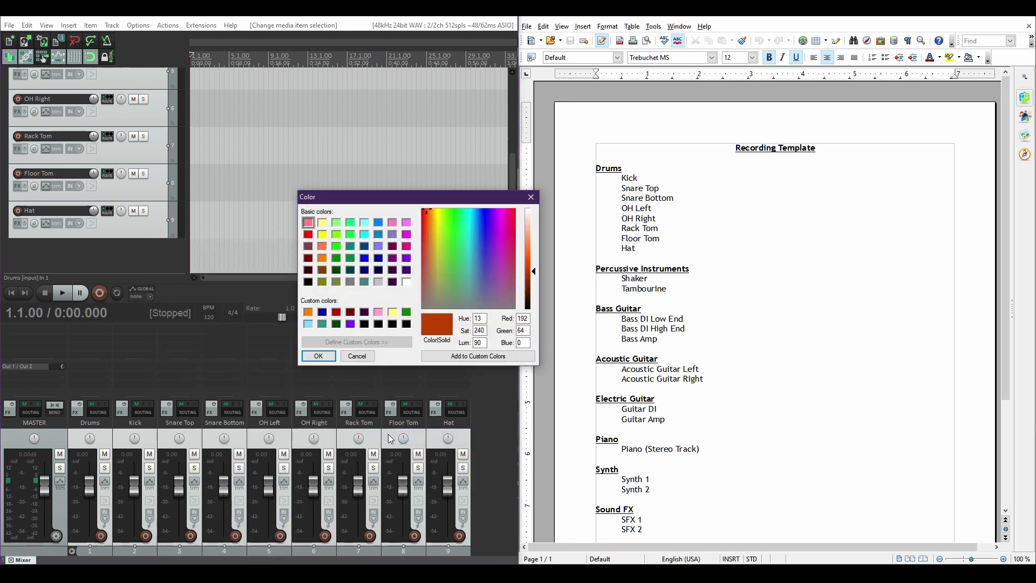
left_click(308, 312)
left_click(317, 356)
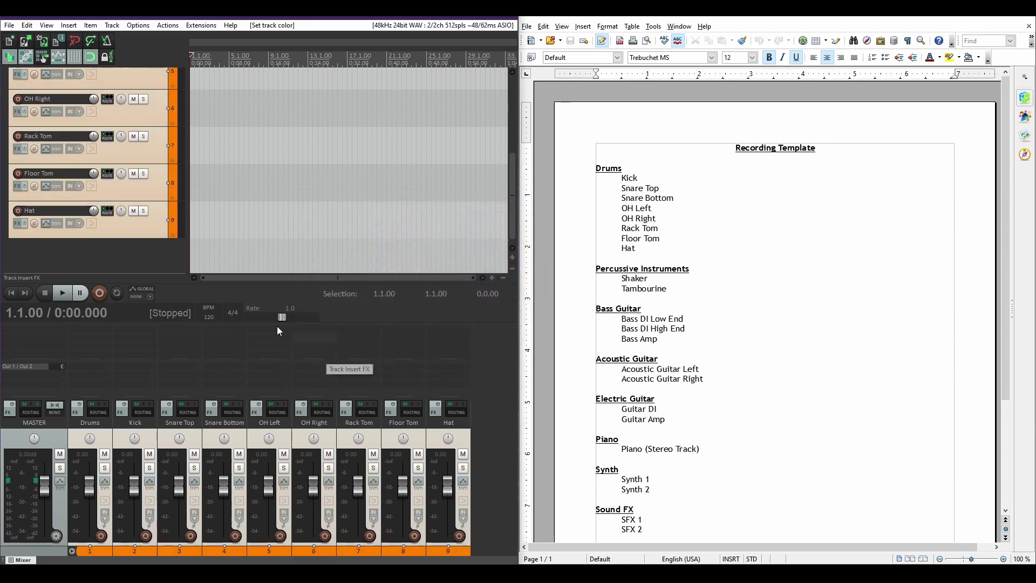
- Exclude Drums from the track selection and route Kick through Hat to the Drums track with post-fader sends, disabling their master send
scroll(73, 190, "up", 3)
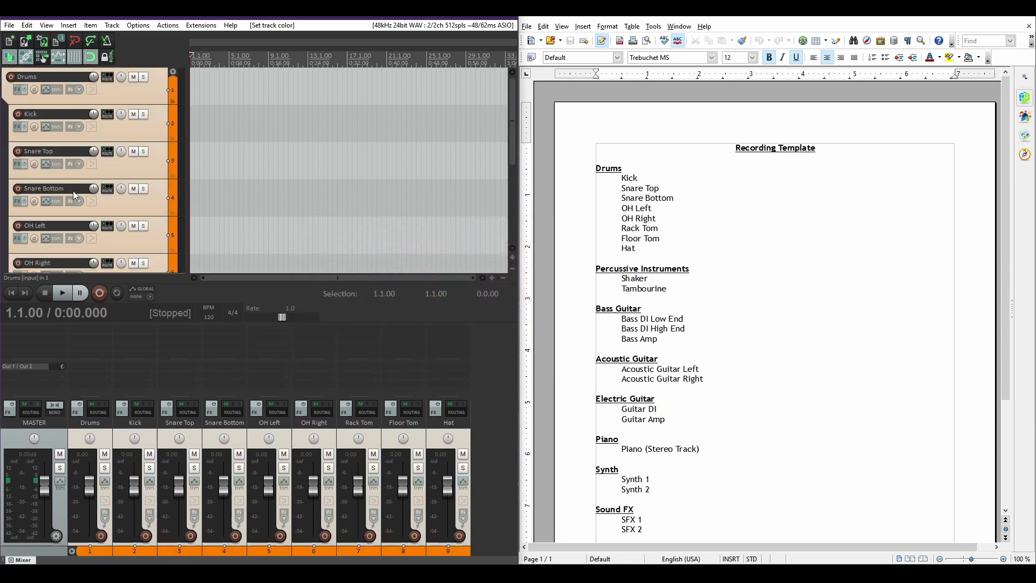
left_click(155, 95)
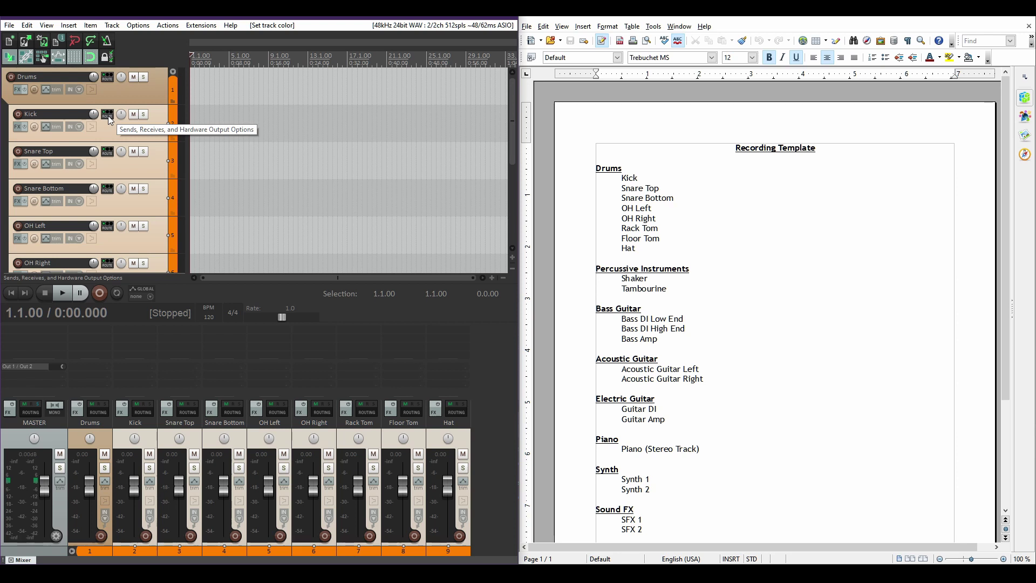
left_click_drag(108, 116, 107, 77)
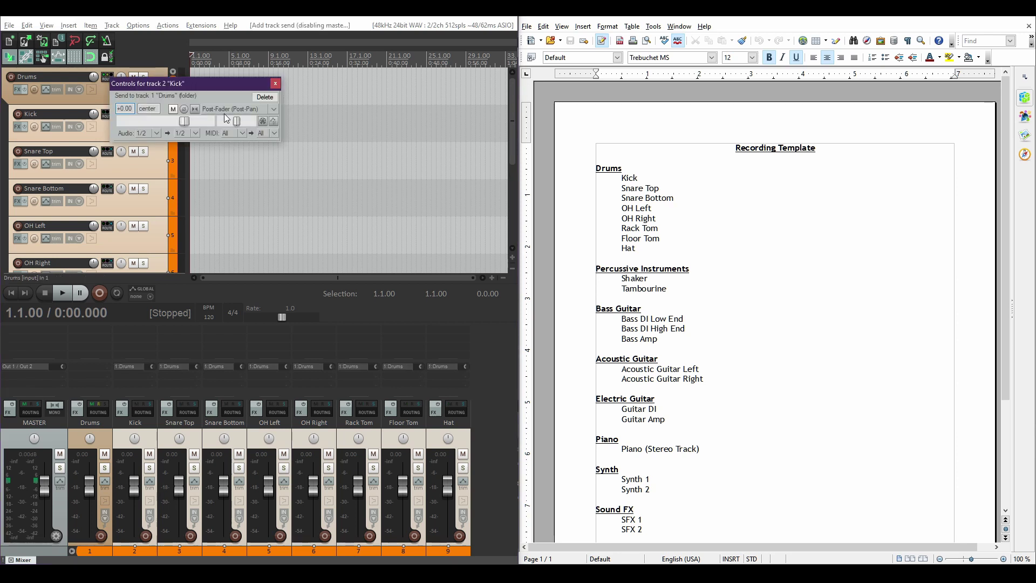
left_click(275, 84)
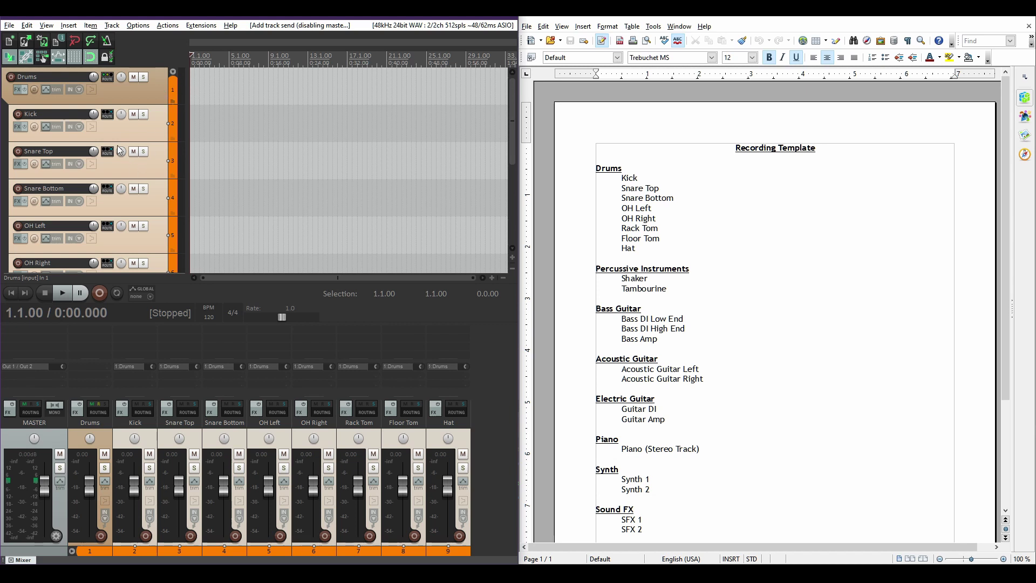
- Add a new track below Hat and make Hat the last track in the Drums folder, leaving the new track outside it
scroll(102, 137, "down", 4)
scroll(33, 263, "down", 2)
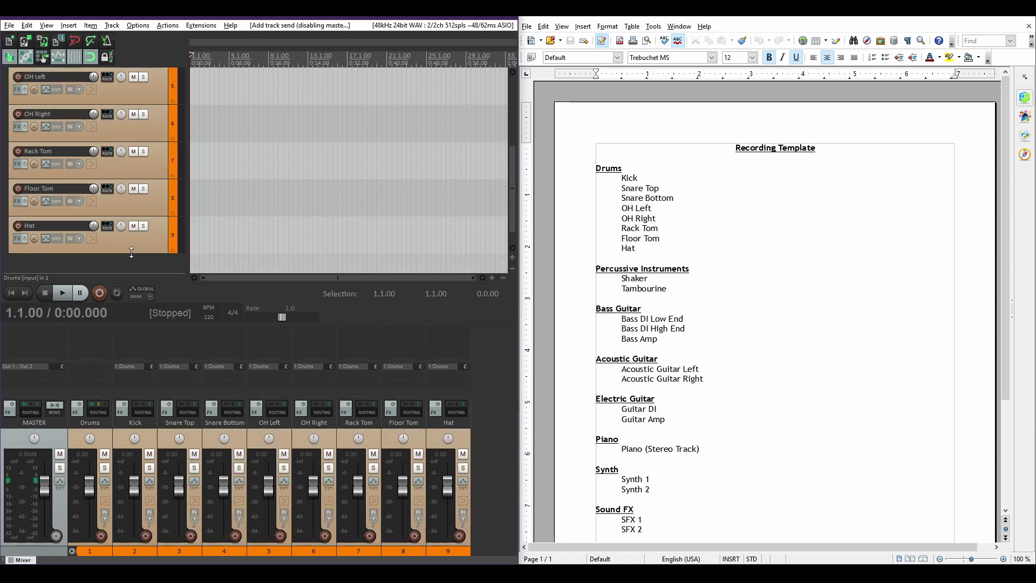
double_click(23, 253)
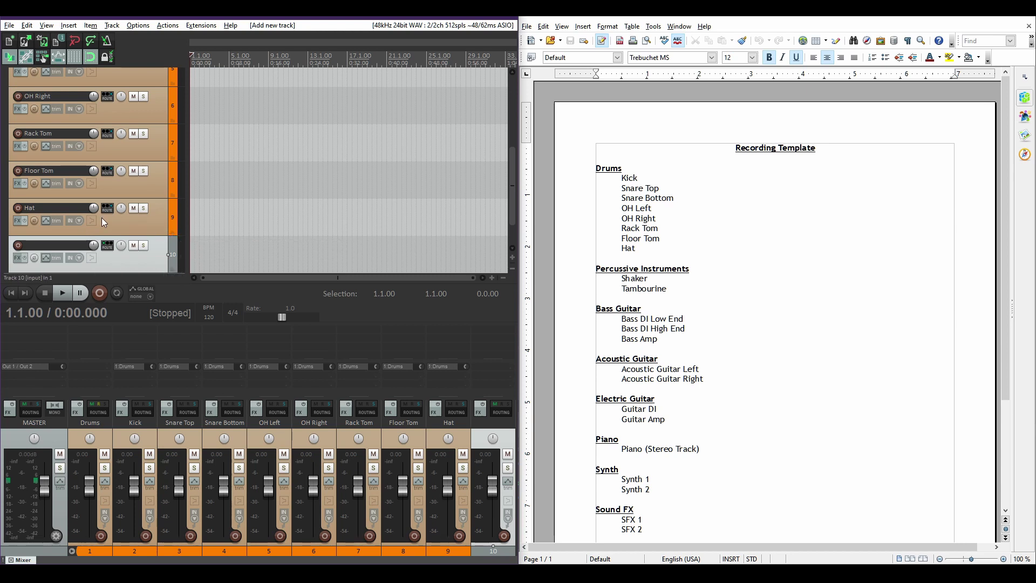
left_click(172, 234)
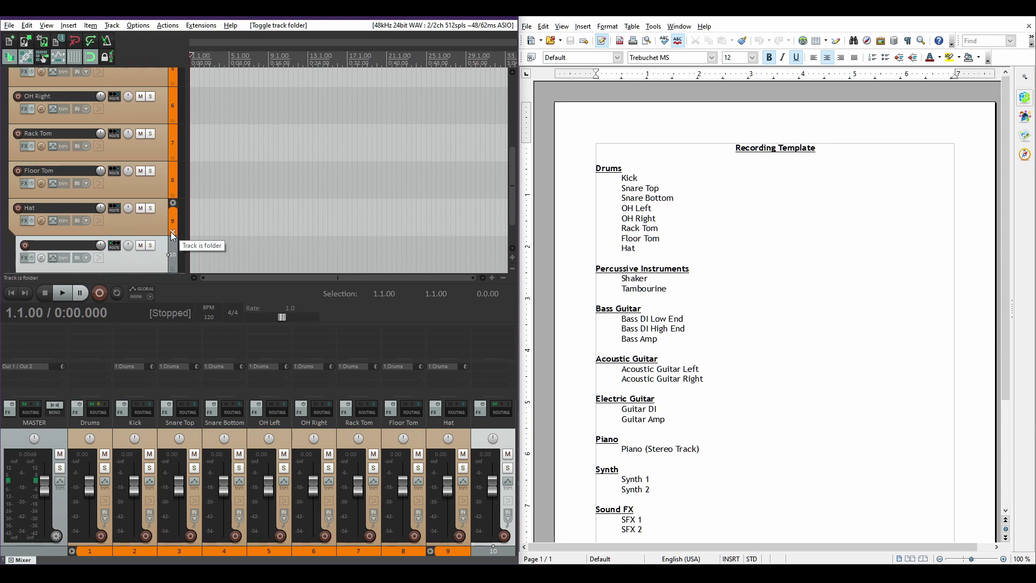
left_click(173, 234)
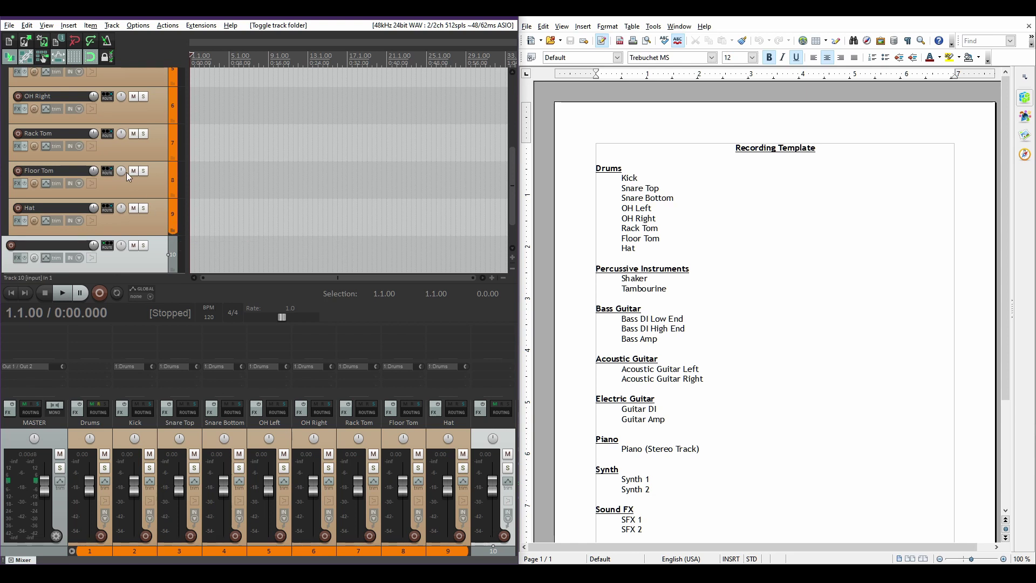
- Collapse the Drums folder so its child tracks are fully compacted in the track list
scroll(126, 173, "up", 5)
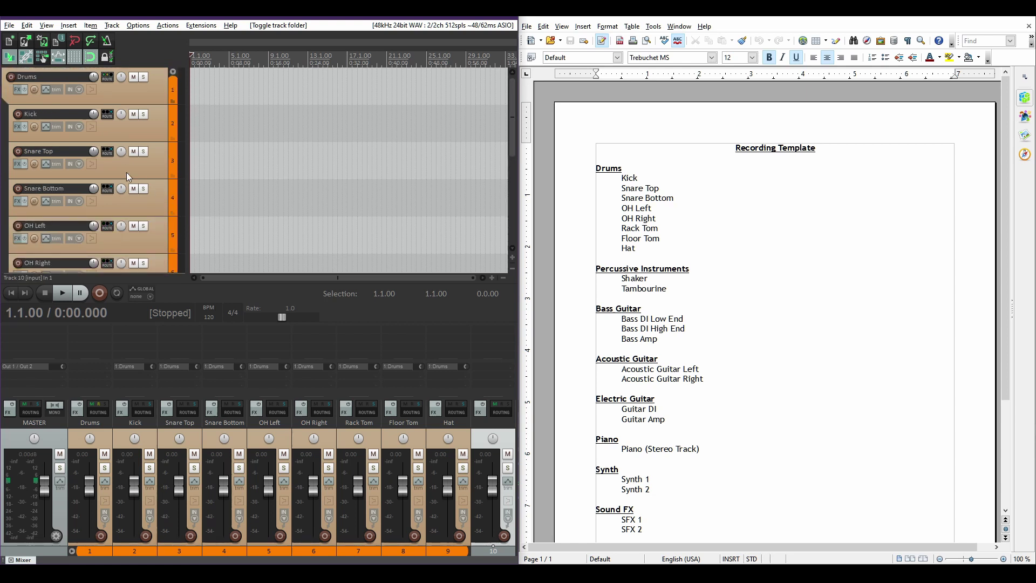
left_click(173, 72)
left_click(173, 71)
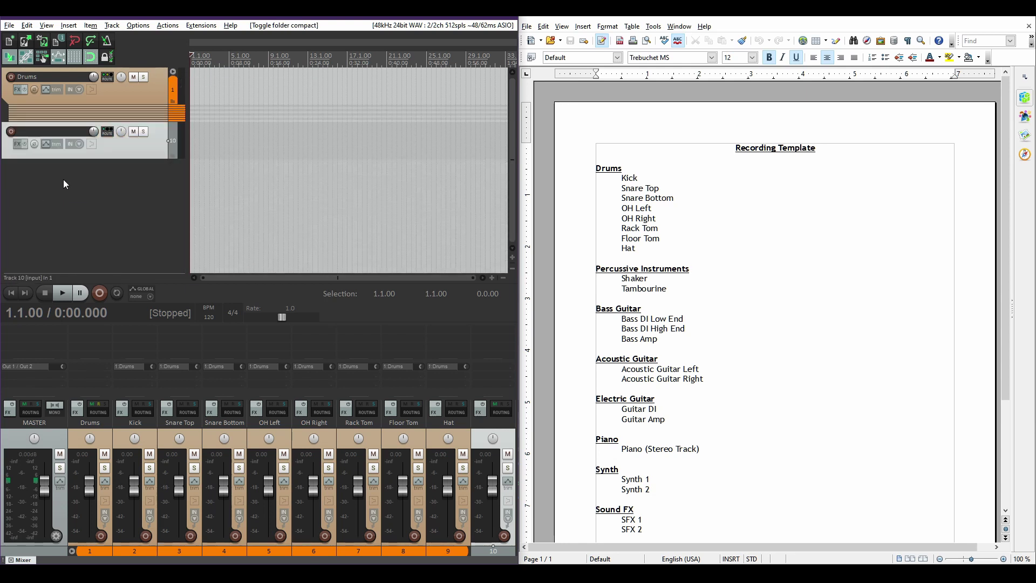
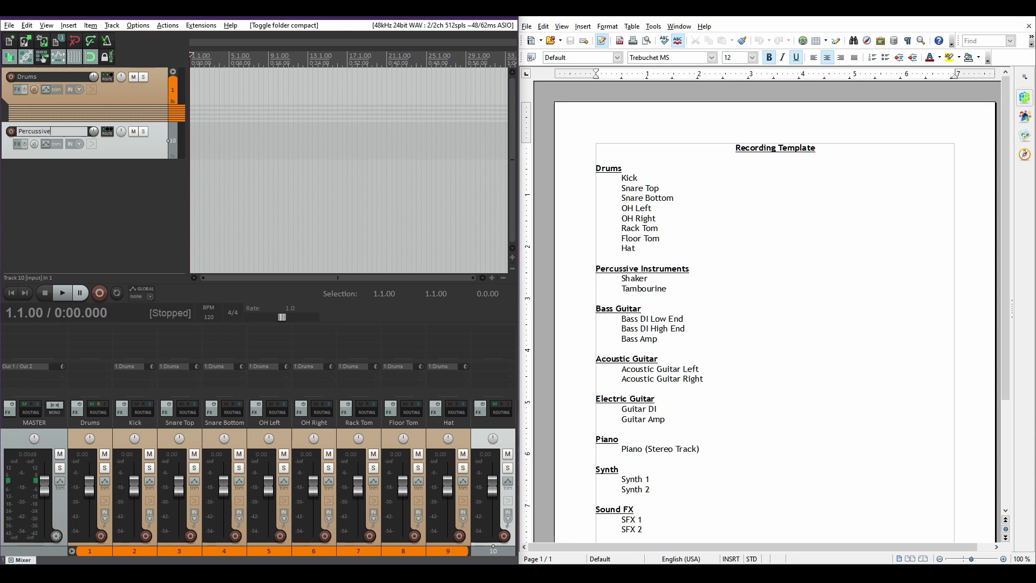
- Name the new track Percussive Instruments, make it a folder, and give it child tracks Shaker and Tambourine
key("Return")
double_click(81, 201)
left_click(172, 156)
double_click(64, 169)
type("Shaker")
key("Return")
double_click(83, 222)
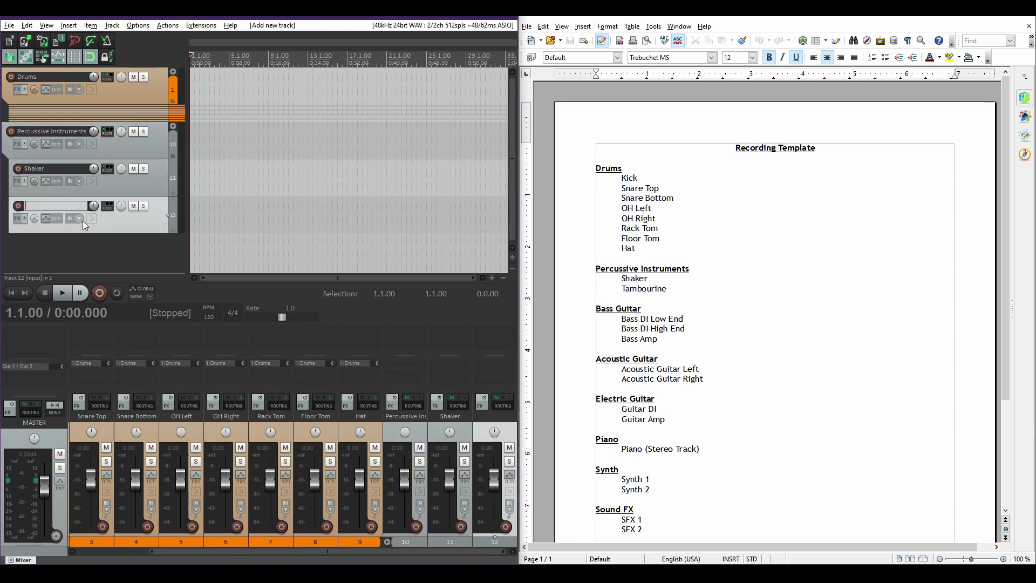
type("Tambourine")
key("Return")
- Color Percussive Instruments, Shaker and Tambourine custom green and route both child tracks to Percussive Instruments with sends
left_click(154, 155, "shift")
right_click(154, 154)
left_click(394, 367)
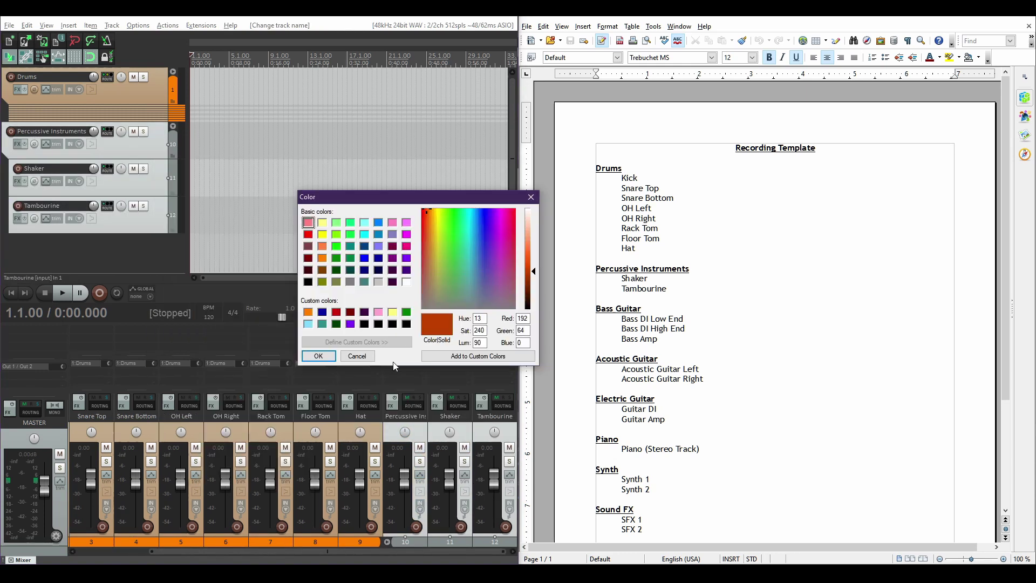
left_click(406, 311)
left_click(318, 356)
left_click(153, 148, "ctrl")
right_click(108, 131)
left_click(156, 159)
- Add a new track below Tambourine outside the folder and fully collapse the Percussive Instruments folder
double_click(44, 262)
left_click(173, 127)
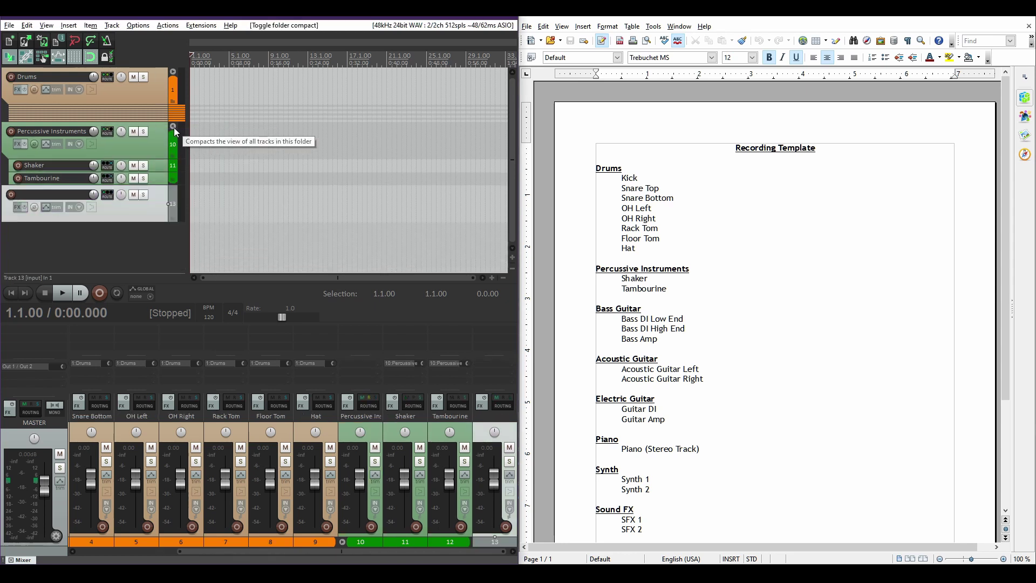
left_click(173, 126)
- Name the new track Bass Guitar and make it a folder containing a child track named Bass DI Low End
double_click(51, 173)
type("Bass Guitar")
double_click(99, 233)
left_click(173, 198)
double_click(46, 210)
type("Bass DI Low End")
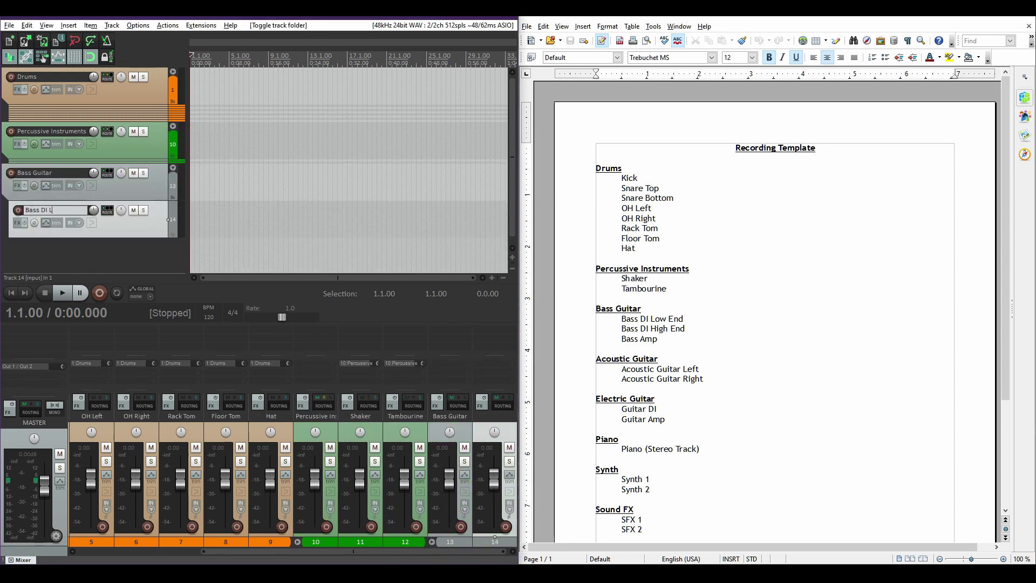
key("Return")
- Add child tracks named Bass DI High End and Bass Amp to the Bass Guitar folder
double_click(46, 247)
type("Bass DI High End")
scroll(141, 261, "down", 1)
double_click(140, 262)
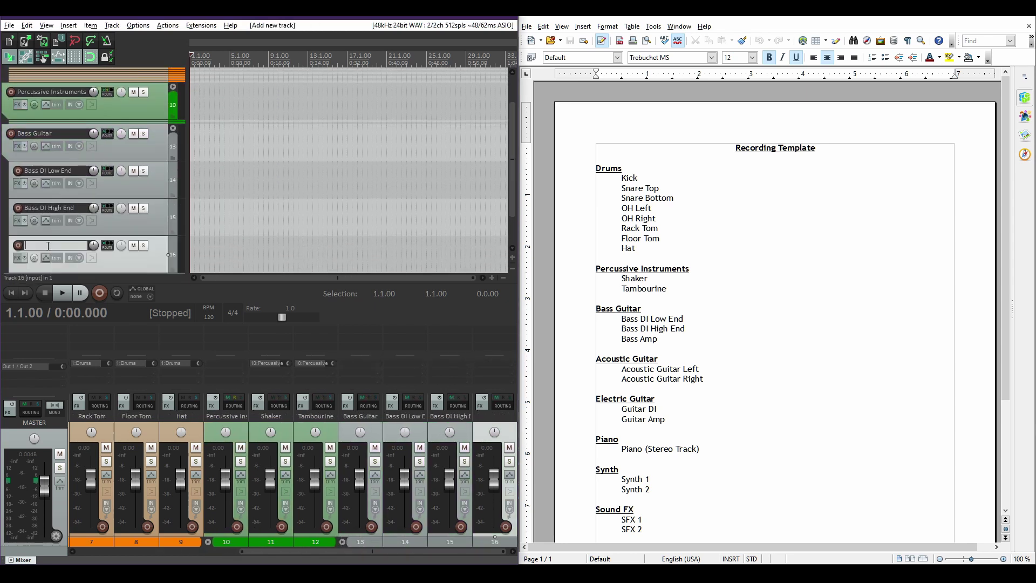
type("Bass Amp")
- Color Bass Guitar through Bass Amp custom dark blue and route the three child tracks to Bass Guitar with sends
left_click(141, 261)
left_click(155, 150, "shift")
right_click(156, 150)
mouse_move(205, 370)
left_click(402, 371)
left_click(322, 312)
left_click(318, 356)
left_click(120, 157, "ctrl")
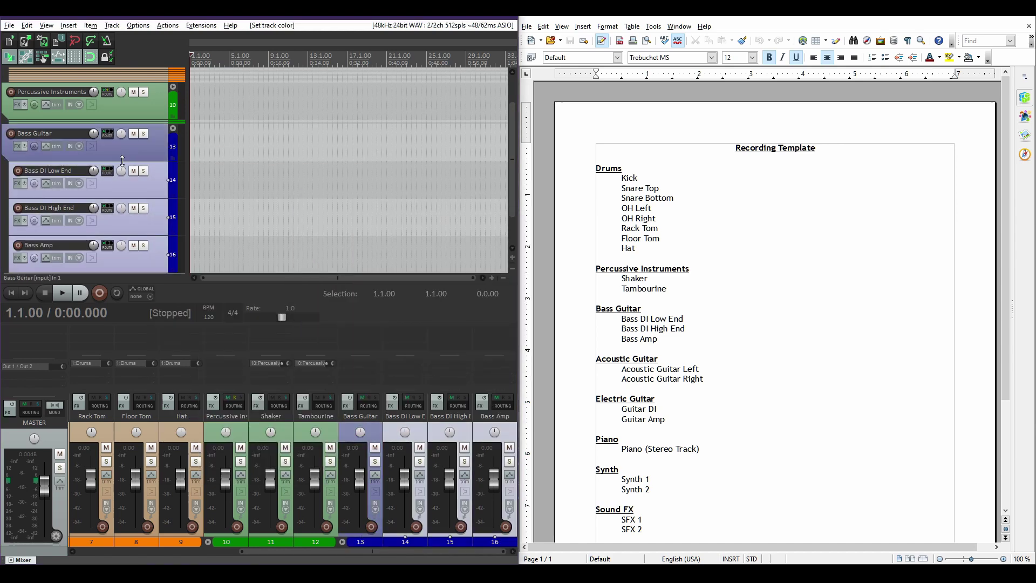
left_click_drag(107, 173, 107, 135)
- Add a new track below Bass Amp outside the folder and fully collapse the Bass Guitar folder
double_click(129, 259)
left_click(173, 232)
left_click(173, 90)
left_click(172, 116)
- Name the new track Acoustic Guitar and make it a folder with child tracks Acoustic Guitar Left and Acoustic Guitar Right
double_click(48, 194)
type("Acoustic Guitar")
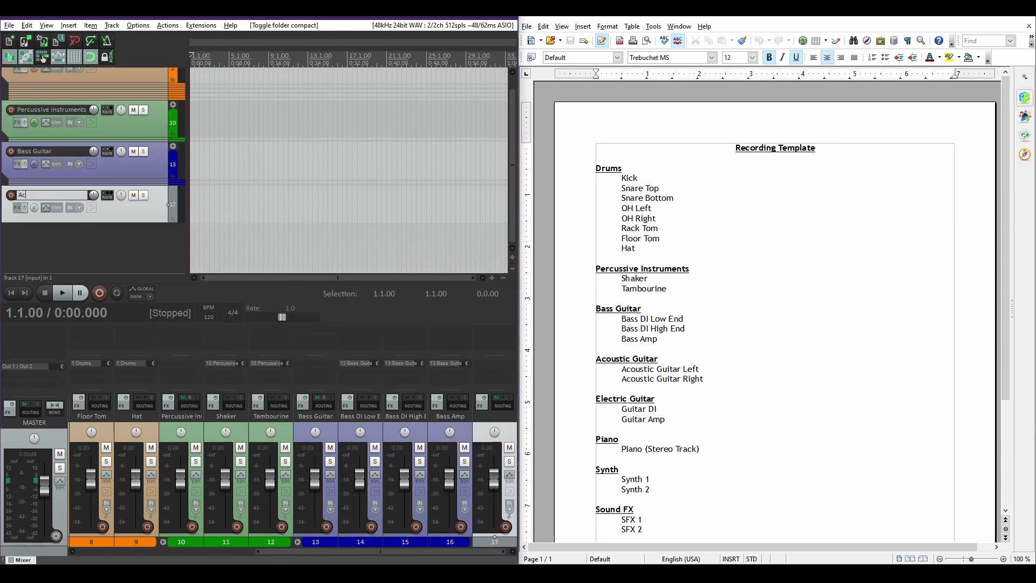
key("Return")
double_click(46, 240)
type("Acoustic Guitar Left")
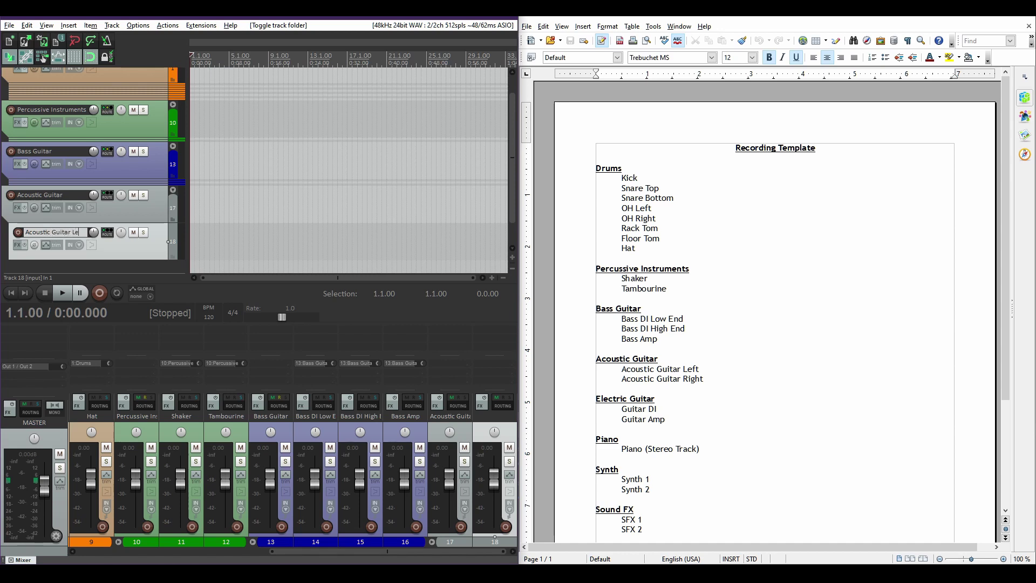
key("Return")
double_click(148, 262)
type("Acoustic Guitar Right")
key("Return")
- Color the three Acoustic Guitar tracks custom red and route the Left and Right tracks to the Acoustic Guitar folder track
left_click(153, 189, "shift")
right_click(161, 183)
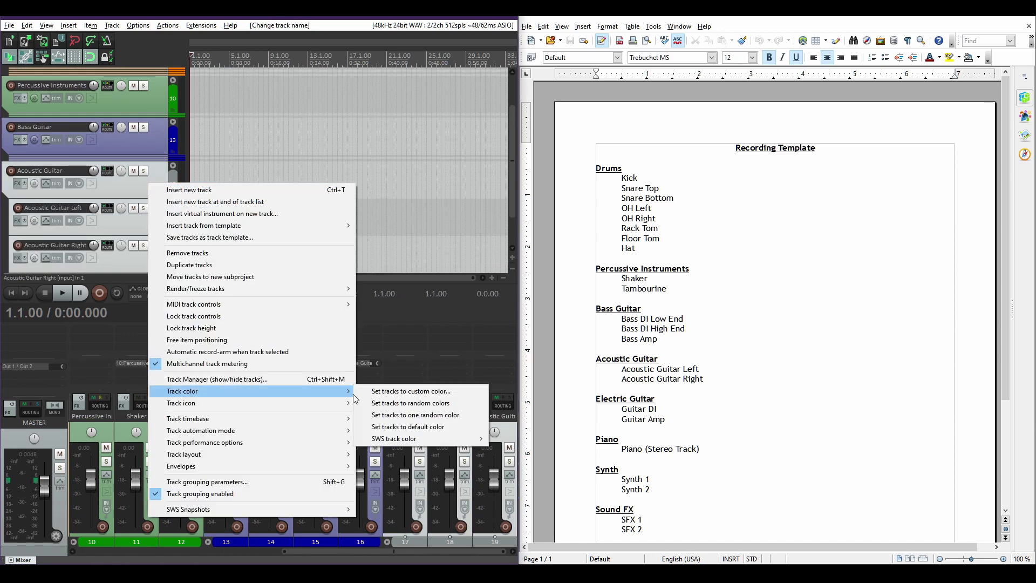
left_click(410, 392)
left_click(336, 314)
left_click(319, 356)
left_click(125, 188, "ctrl")
left_click_drag(107, 209, 107, 171)
- Add a new track below Acoustic Guitar Right outside the folder and fully collapse the Acoustic Guitar folder
scroll(15, 201, "down", 1)
double_click(14, 254)
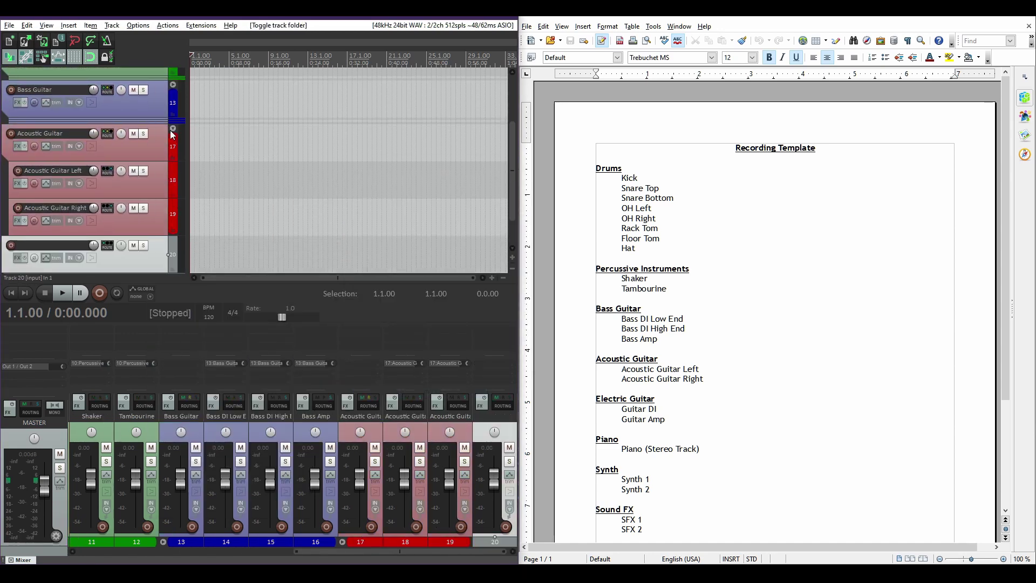
double_click(173, 131)
- Name the new track Electric Guitar and make it a folder parent with one new child track
double_click(36, 196)
type("Electric Guitar")
key("Return")
double_click(66, 244)
left_click(172, 219)
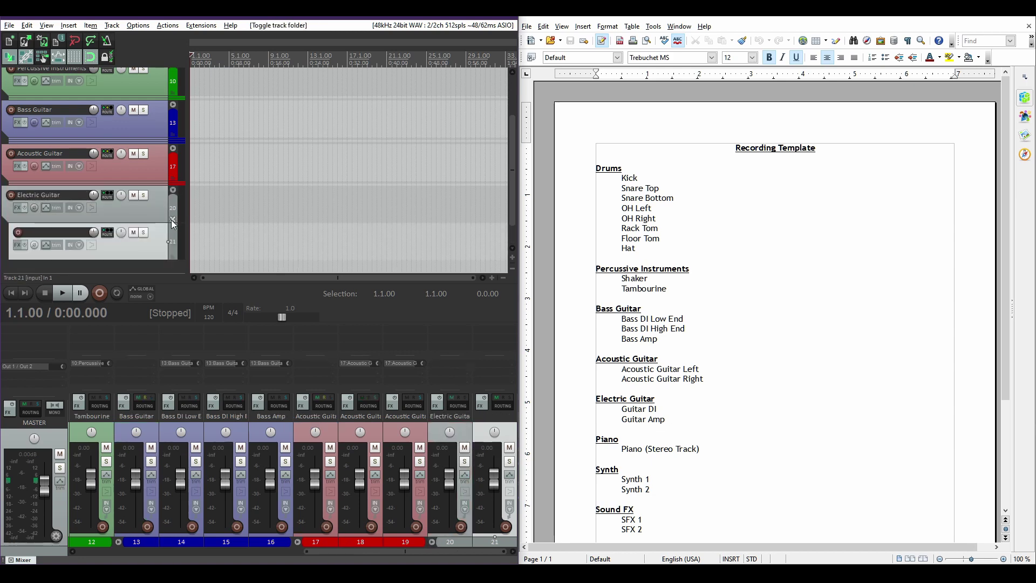
- Name the Electric Guitar child track Guitar DI and add a second child track named Guitar Amp
double_click(38, 233)
type("Guitar DI")
key("Return")
double_click(39, 265)
type("Guitar Amp")
key("Return")
- Set the track color of Electric Guitar, Guitar DI and Guitar Amp to the custom dark red
left_click(157, 187, "shift")
right_click(161, 189)
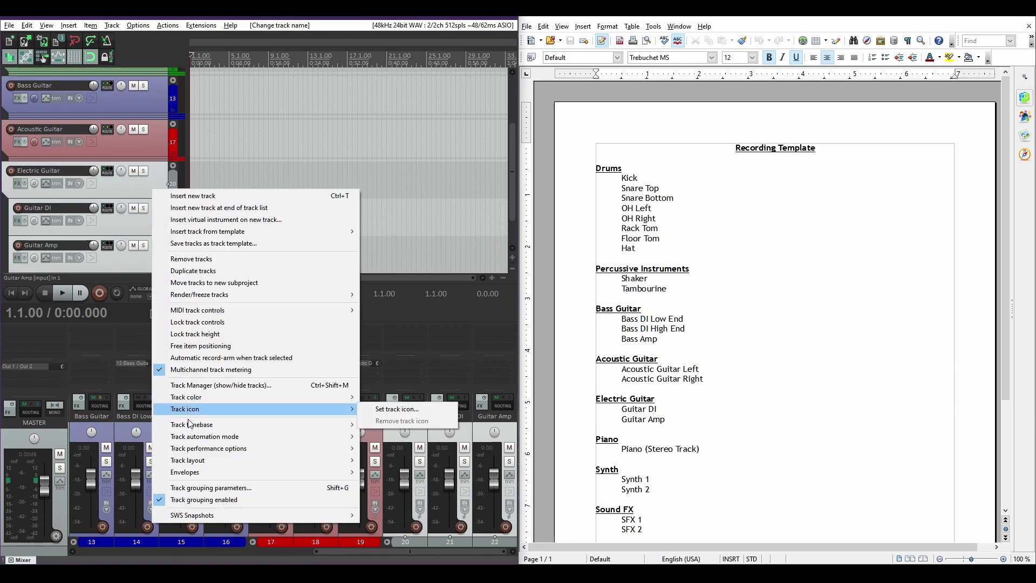
left_click(410, 396)
left_click(351, 315)
left_click(319, 356)
- Route Guitar DI and Guitar Amp to the Electric Guitar folder track with sends
left_click(130, 189, "ctrl")
left_click_drag(106, 208, 106, 171)
left_click(273, 177)
- Add a new track below Guitar Amp and make Guitar Amp the last track in the Electric Guitar folder
scroll(129, 238, "down", 2)
double_click(129, 253)
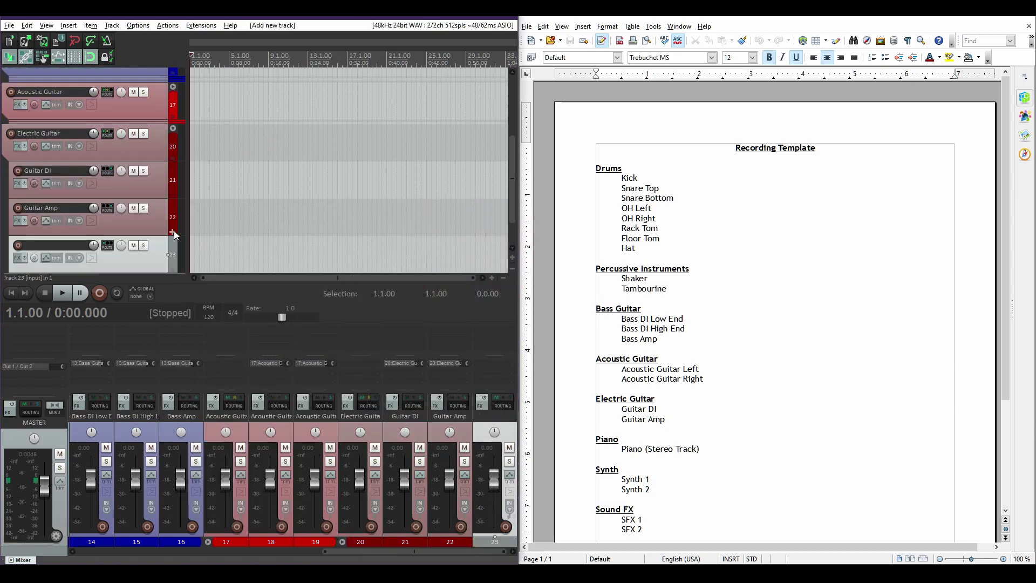
left_click(173, 231)
- Name the new track Piano and make it a folder with one child track, also named Piano
double_click(51, 246)
type("Piano")
key("Return")
double_click(130, 253)
left_click(172, 232)
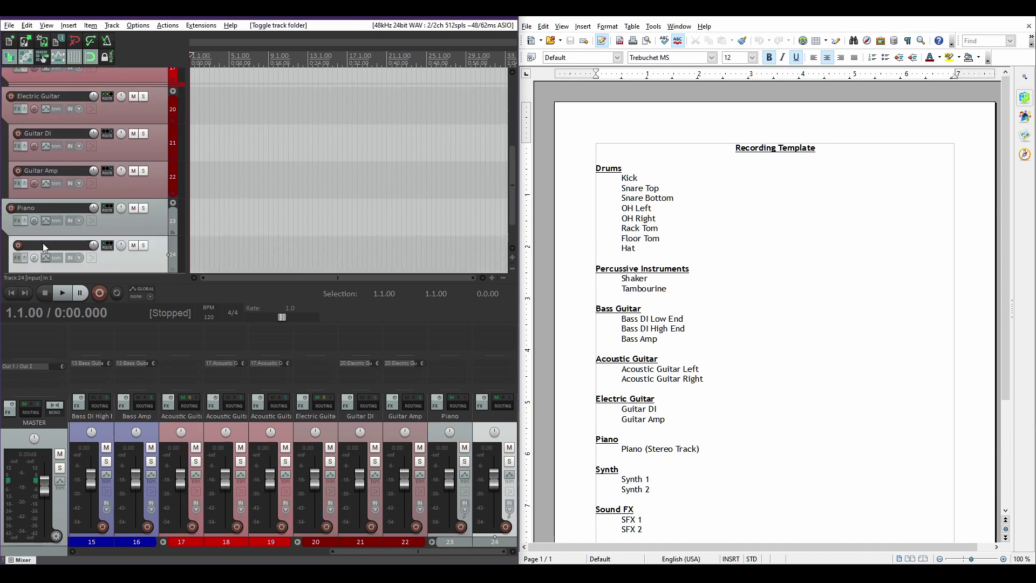
double_click(42, 246)
type("Piano")
key("Return")
- Set the track color of the Piano folder and its child track to the custom dark purple
left_click(151, 231, "shift")
right_click(154, 229)
left_click(402, 436)
left_click(364, 313)
left_click(318, 356)
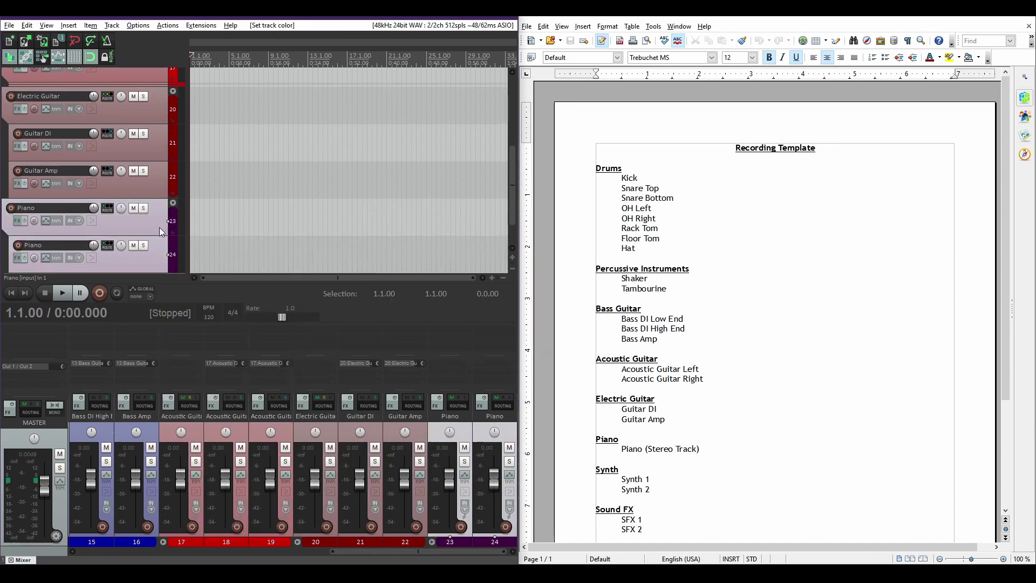
- Route the Piano child track to the Piano folder track with a send
left_click(156, 224, "ctrl")
left_click_drag(107, 246, 107, 209)
left_click(273, 215)
- Fully collapse the Electric Guitar and Piano folders and add a new track below, outside the Piano folder
double_click(172, 91)
double_click(135, 248)
double_click(172, 219)
double_click(172, 153)
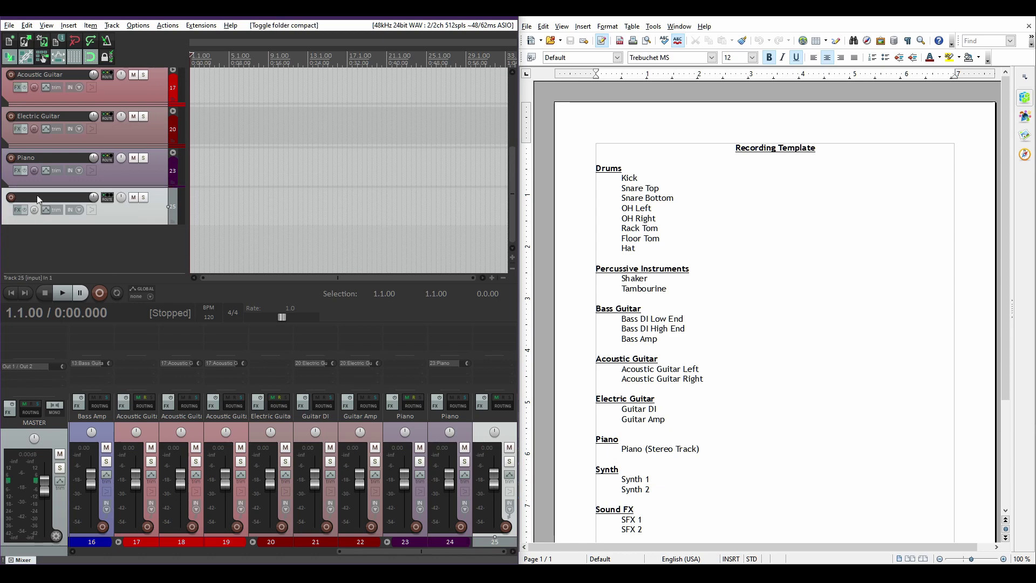
- Name the new track Synth, make it a folder, and give it child tracks Synth 1 and Synth 2
double_click(51, 197)
type("Synth")
double_click(129, 248)
left_click(173, 221)
double_click(51, 234)
type("Synth 1")
scroll(51, 238, "down", 1)
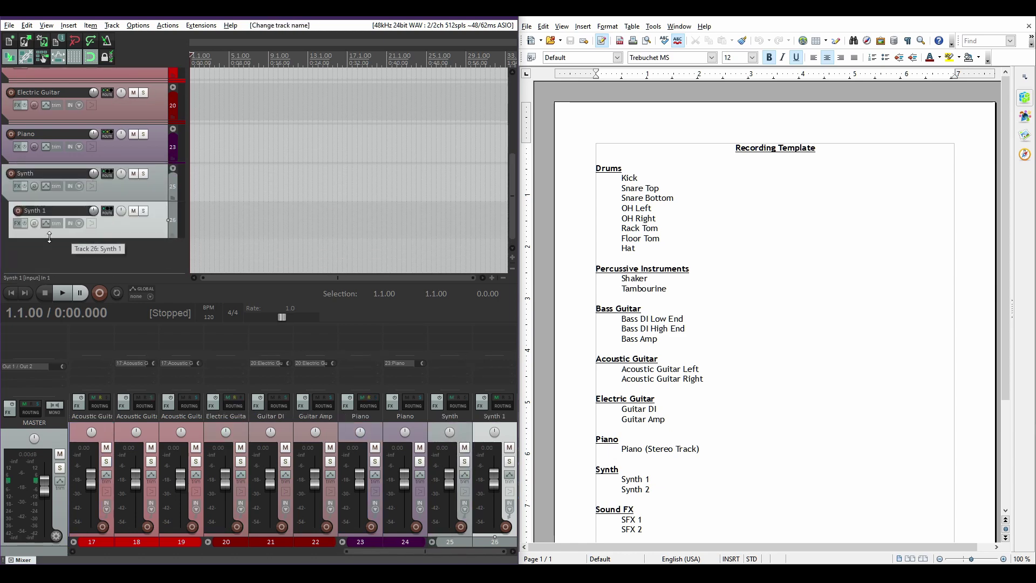
double_click(51, 242)
double_click(46, 245)
type("Synth 2")
- Set the track color of Synth, Synth 1 and Synth 2 to the custom bright violet
left_click(155, 186, "shift")
right_click(156, 186)
mouse_move(191, 398)
left_click(419, 395)
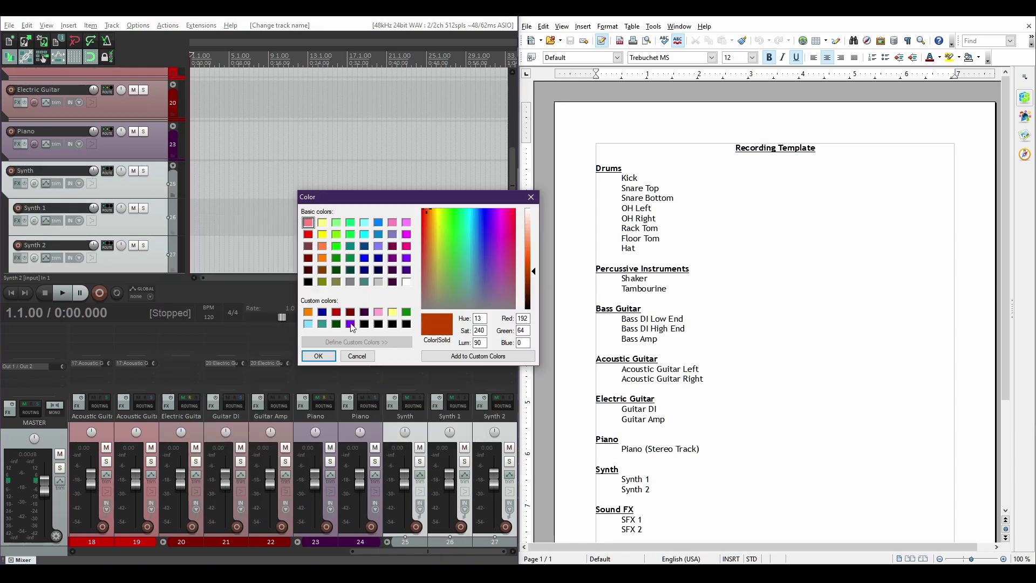
left_click(351, 325)
left_click(319, 355)
- Route Synth 1 and Synth 2 to the Synth folder track with sends, disabling their master send
left_click(155, 185, "ctrl")
left_click_drag(107, 209, 107, 172)
left_click(274, 180)
- Add a new track below Synth 2 outside the folder and fully collapse the Synth folder
scroll(162, 216, "down", 1)
scroll(745, 319, "down", 4)
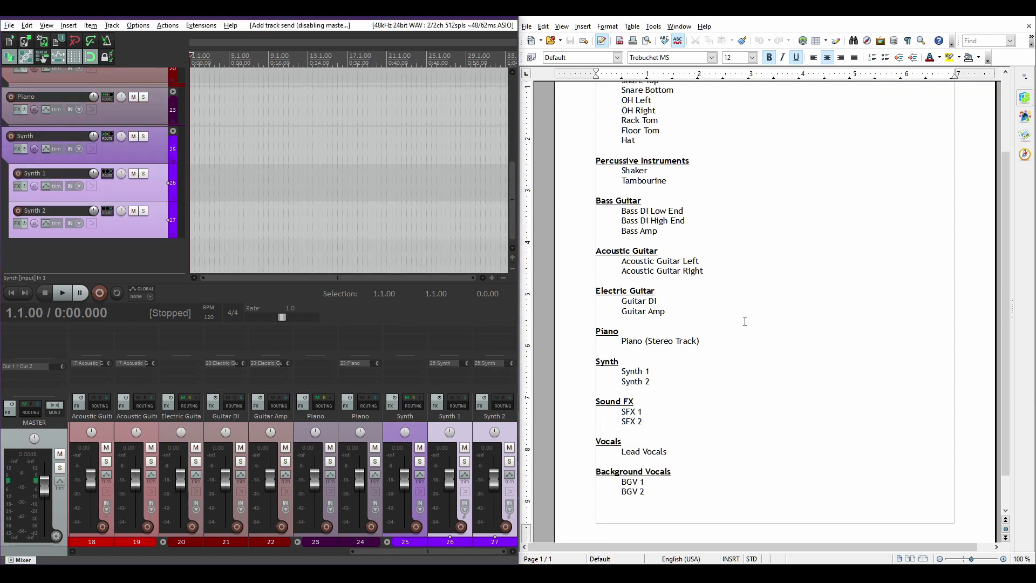
double_click(151, 254)
double_click(173, 232)
double_click(173, 130)
- Name the new track Sound FX and make it a folder parent with one new child track
double_click(28, 195)
type("Sound FX")
key("Return")
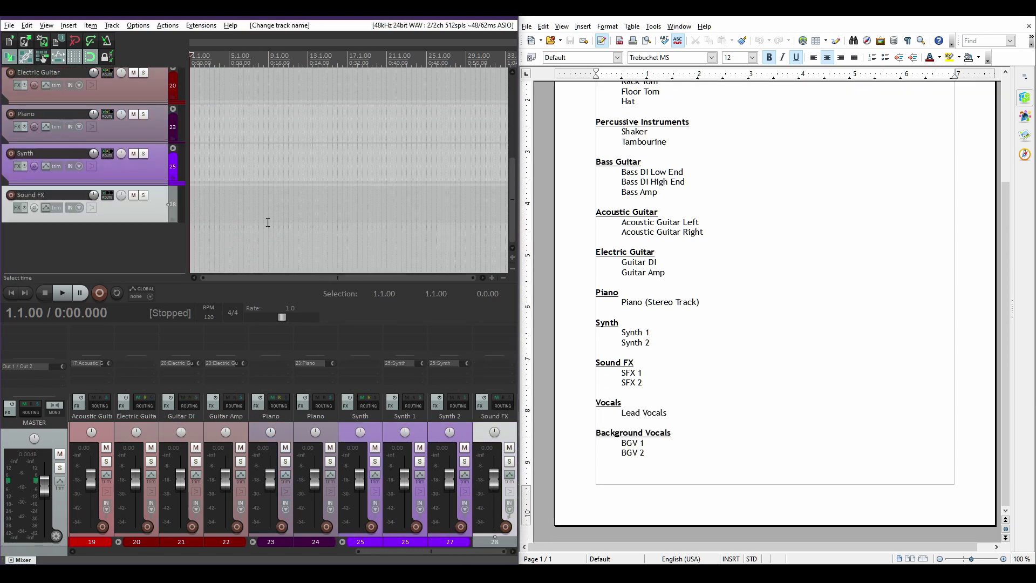
double_click(61, 243)
left_click(173, 219)
- Name the Sound FX child track SFX 1 and add a second child track named SFX 2
double_click(41, 232)
type("SFX 1")
double_click(44, 267)
double_click(42, 246)
type("SFX 2")
key("Return")
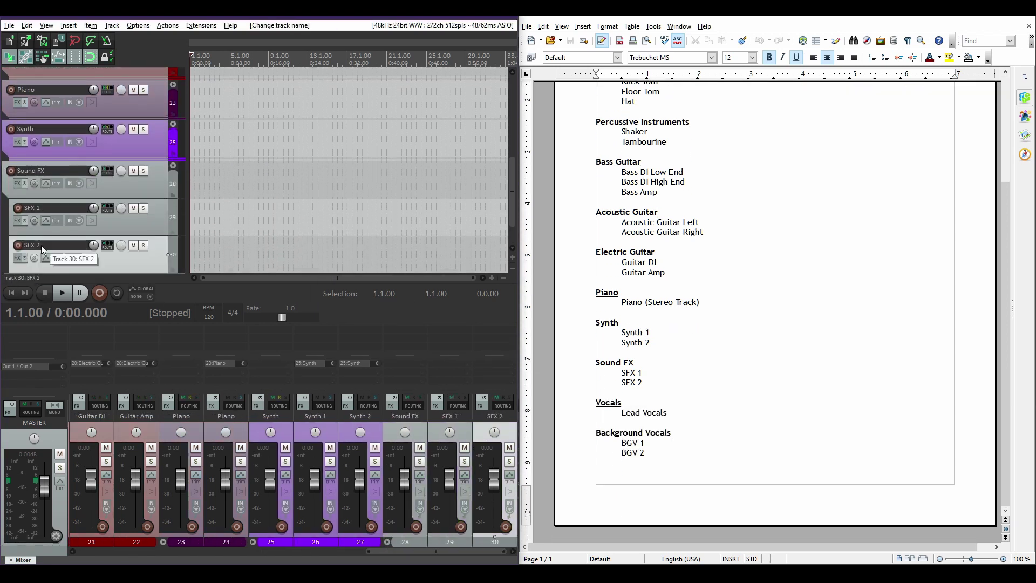
- Set the track color of Sound FX, SFX 1 and SFX 2 to the custom pink
left_click(158, 187, "shift")
right_click(159, 194)
mouse_move(211, 404)
left_click(408, 405)
left_click(375, 314)
left_click(319, 355)
- Route SFX 1 and SFX 2 to the Sound FX folder track with sends
left_click(153, 187, "ctrl")
left_click_drag(108, 208, 106, 173)
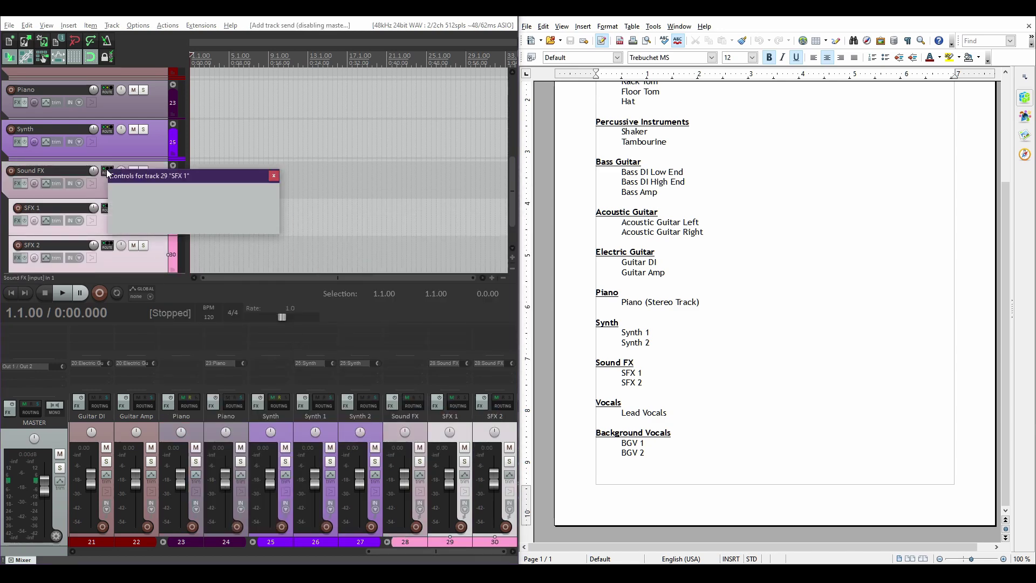
left_click(274, 176)
- Add a new track below SFX 2 and make SFX 2 the last track in the Sound FX folder
scroll(162, 216, "down", 1)
double_click(156, 253)
double_click(173, 232)
- Name the new track Vocals and add another track below it
double_click(45, 246)
type("Vocals")
key("ctrl+t")
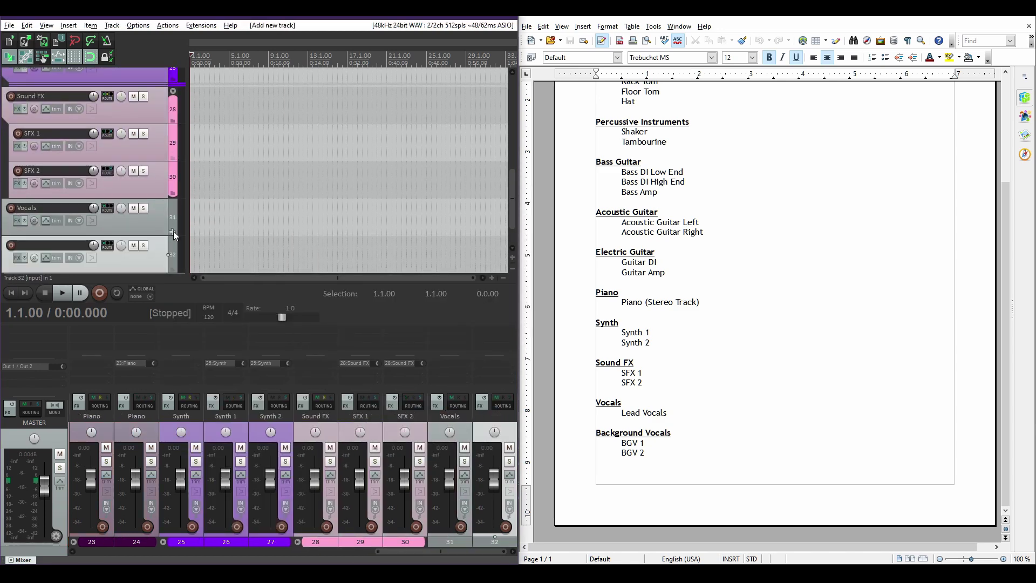
- Name the track below Vocals Lead Vocals and set the color of both vocal tracks to a custom light blue
type("Lead Vocals")
key("Return")
right_click(161, 229)
mouse_move(243, 436)
left_click(157, 217)
left_click(155, 255, "shift")
right_click(153, 256)
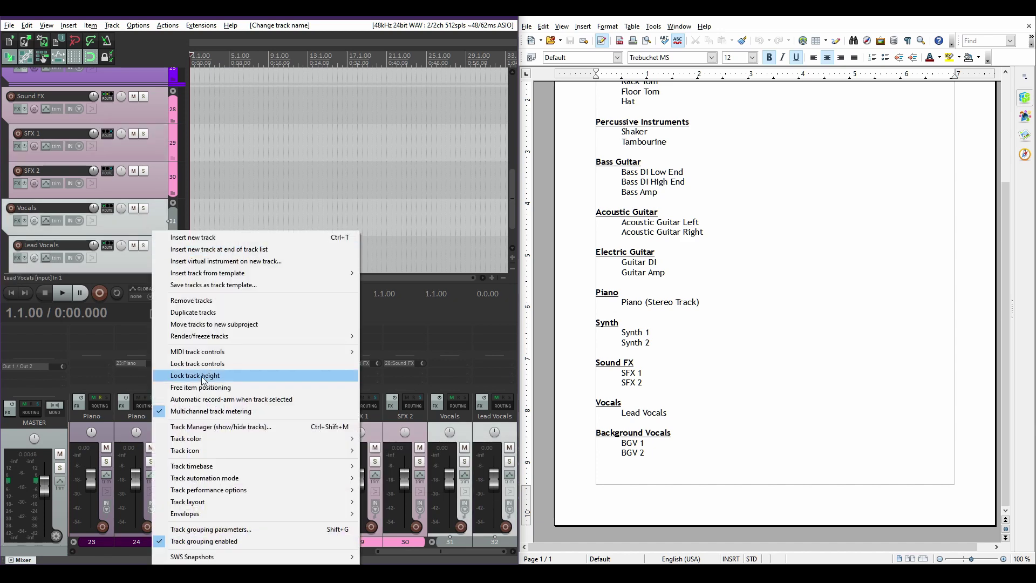
left_click(396, 436)
left_click(312, 324)
left_click(319, 355)
- Route Lead Vocals to the Vocals folder track with a send
left_click(155, 218, "ctrl")
left_click_drag(107, 245, 108, 209)
left_click(277, 214)
- Add tracks named Background Vocals, BGV 1 and BGV 2 below Lead Vocals, with Background Vocals as the folder for both BGV tracks
key("ctrl+t")
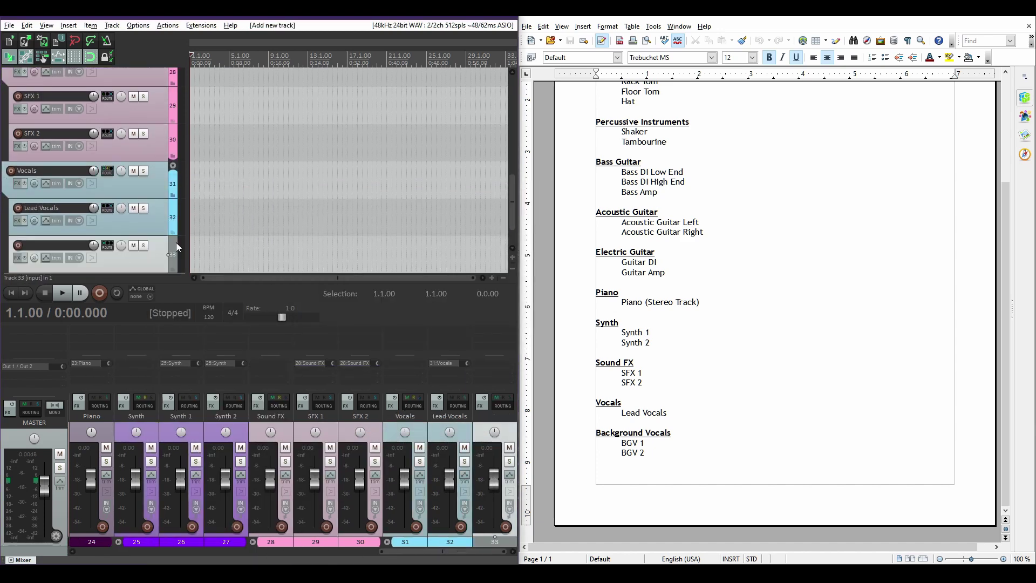
type("Background Vocals")
key("Return")
key("ctrl+t")
type("BGV 1")
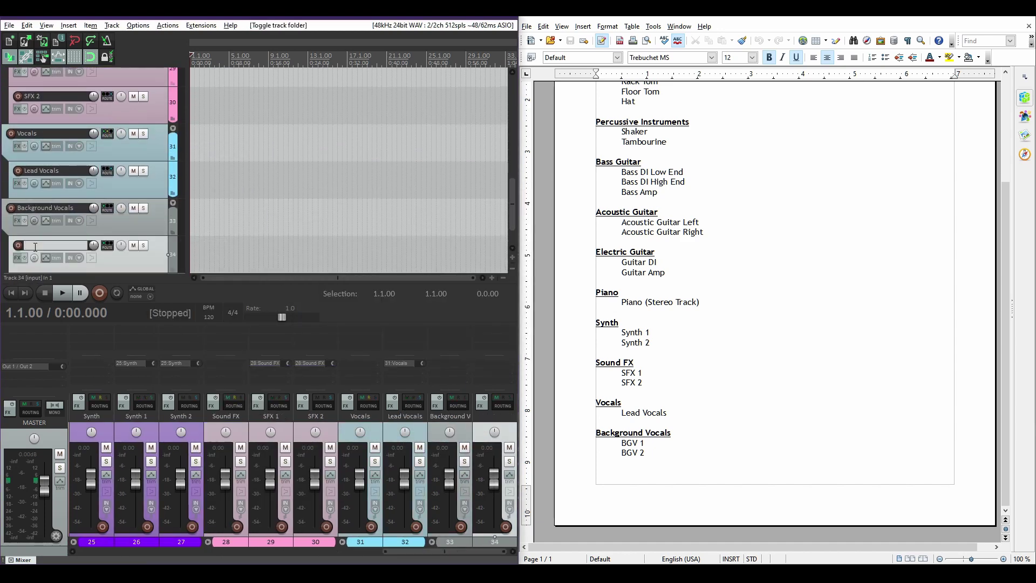
key("Return")
key("ctrl+t")
type("BGV 2")
key("Return")
- Set Background Vocals, BGV 1 and BGV 2 to a custom teal and route both BGV tracks to Background Vocals with sends
right_click(161, 248)
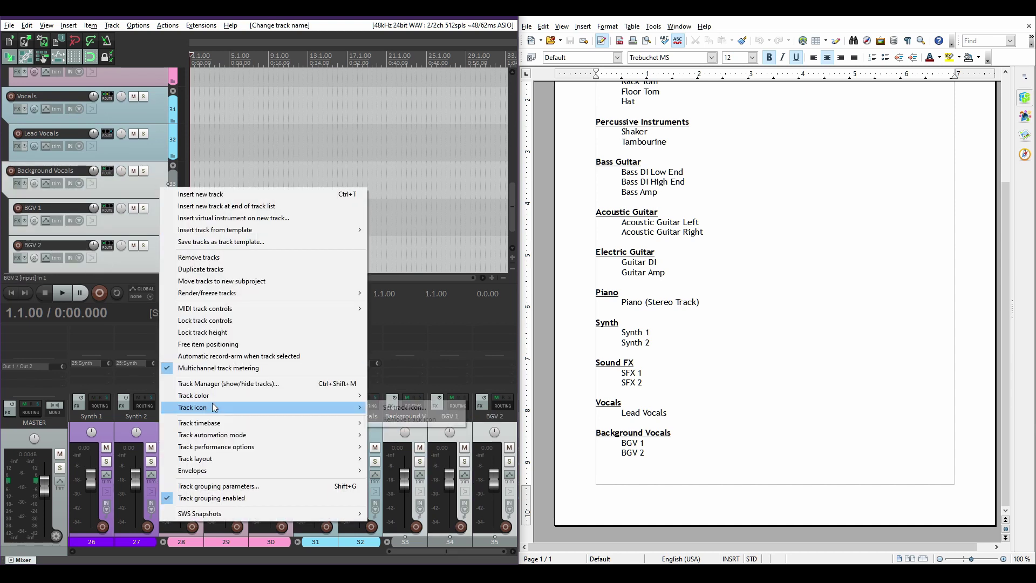
left_click(383, 436)
left_click(316, 353)
left_click_drag(107, 208, 107, 170)
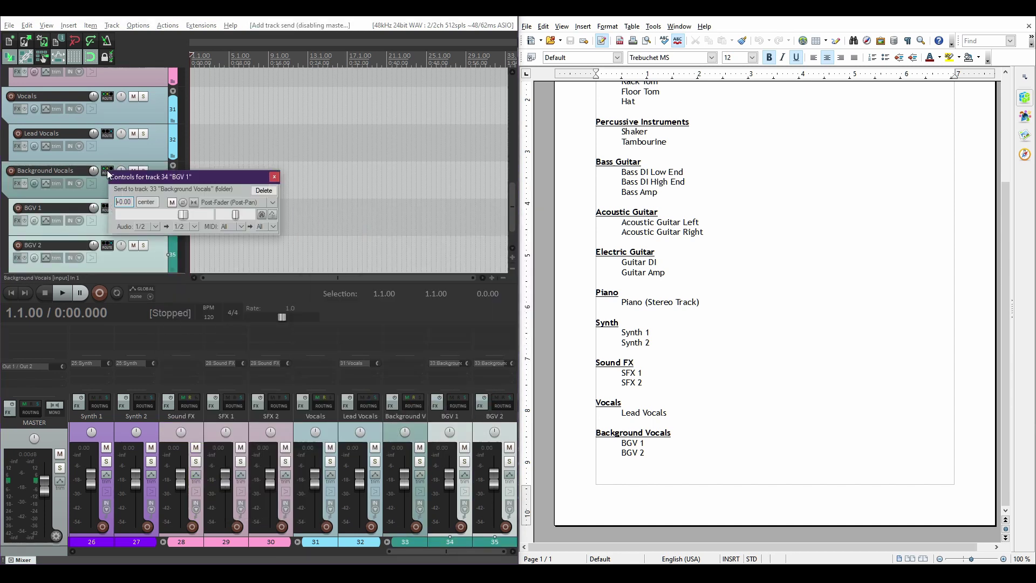
- Collapse the Background Vocals and Vocals folders to their most compact view and maximize the project window
left_click(173, 166)
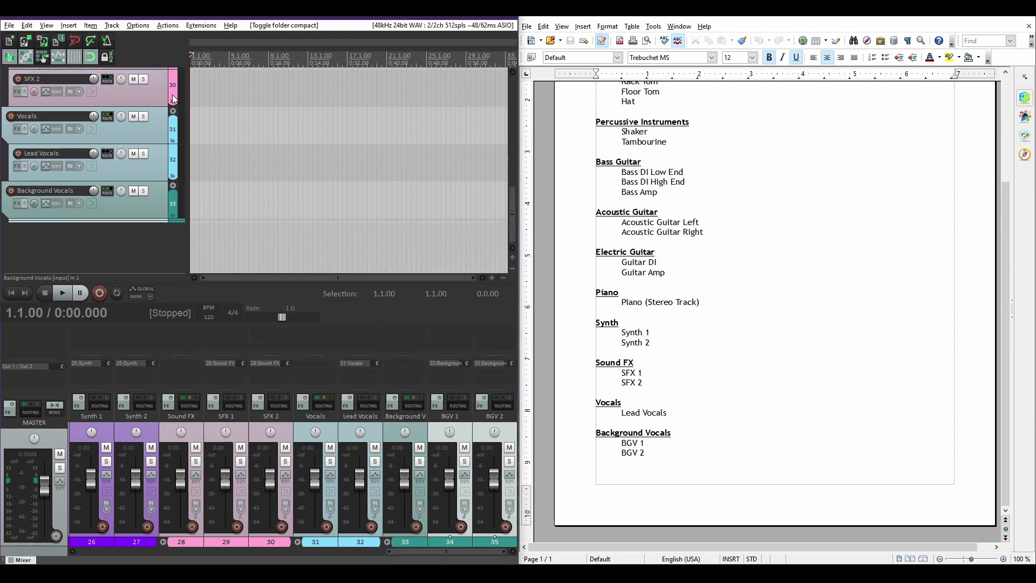
left_click(173, 112)
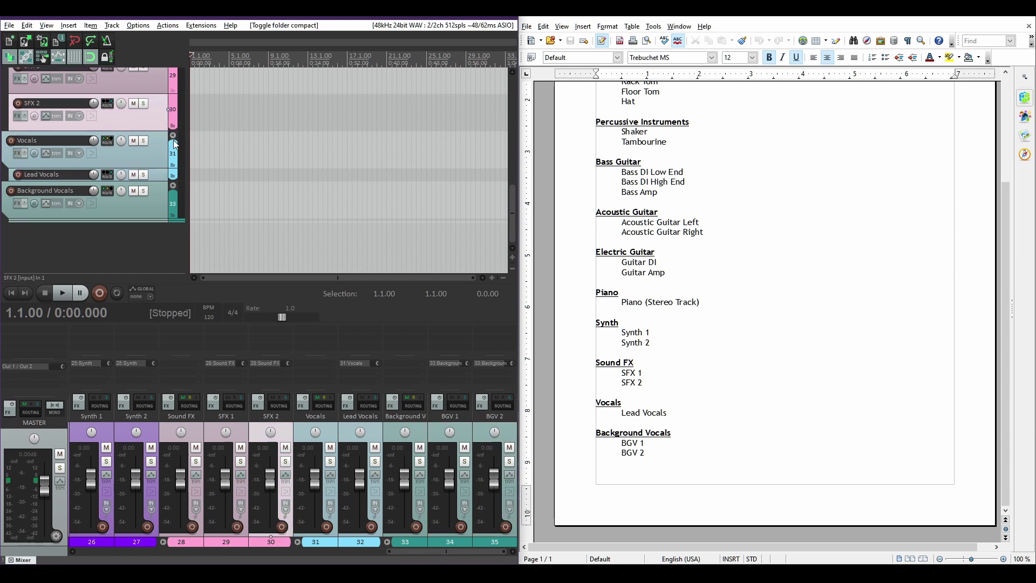
left_click(173, 135)
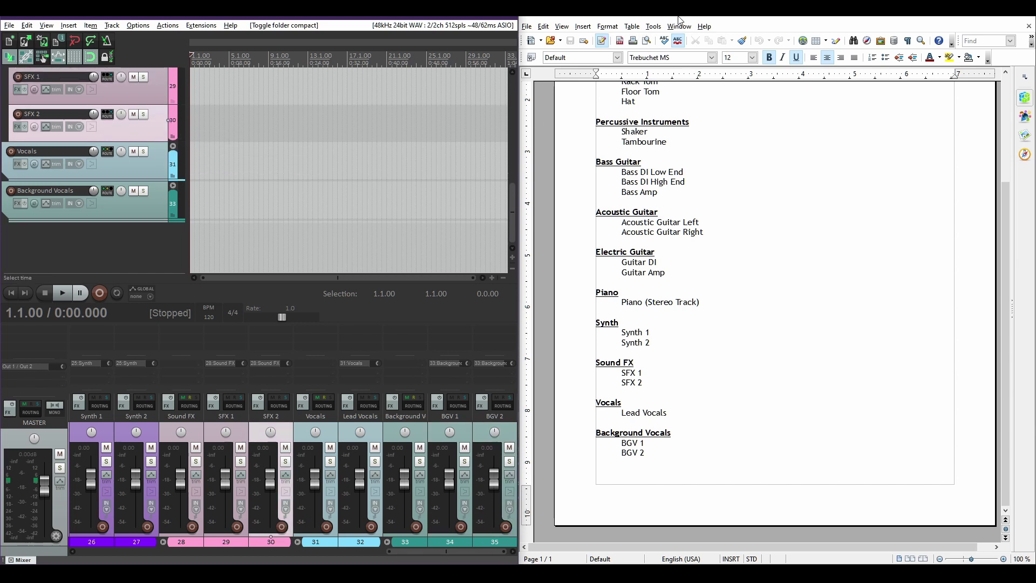
double_click(481, 17)
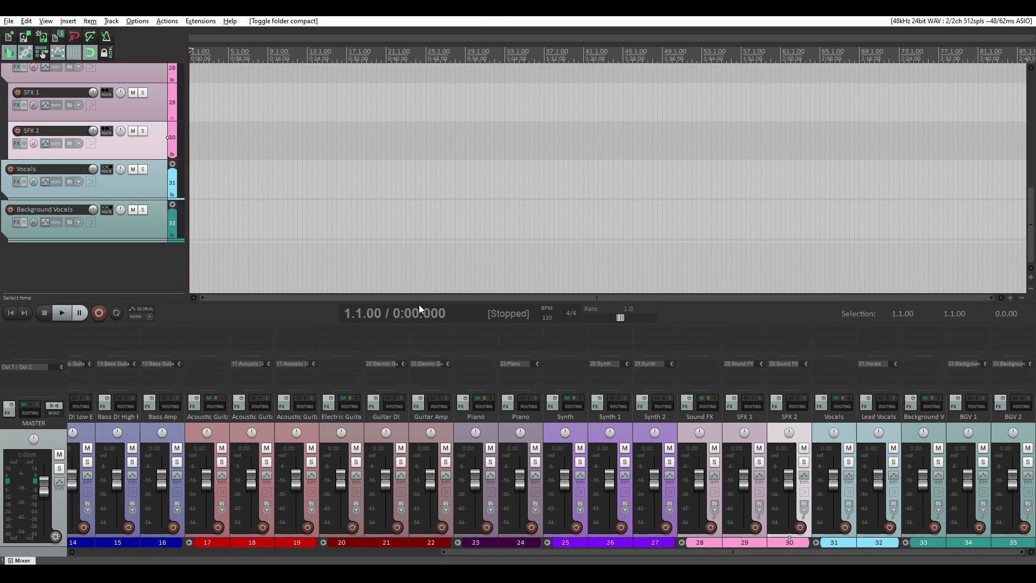
- Save the project as a project template named Recording Template 2
scroll(98, 209, "up", 10)
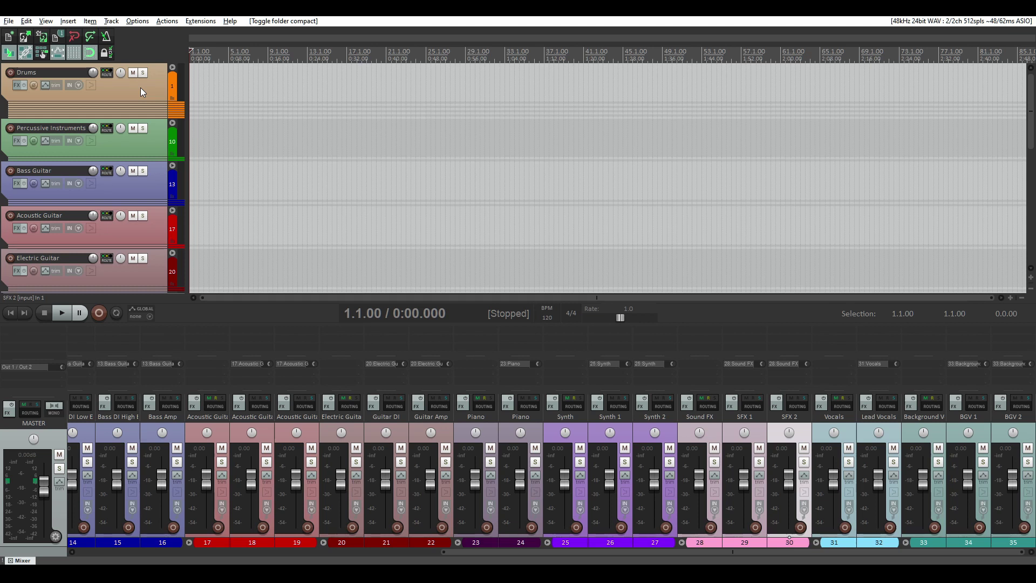
scroll(141, 88, "down", 10)
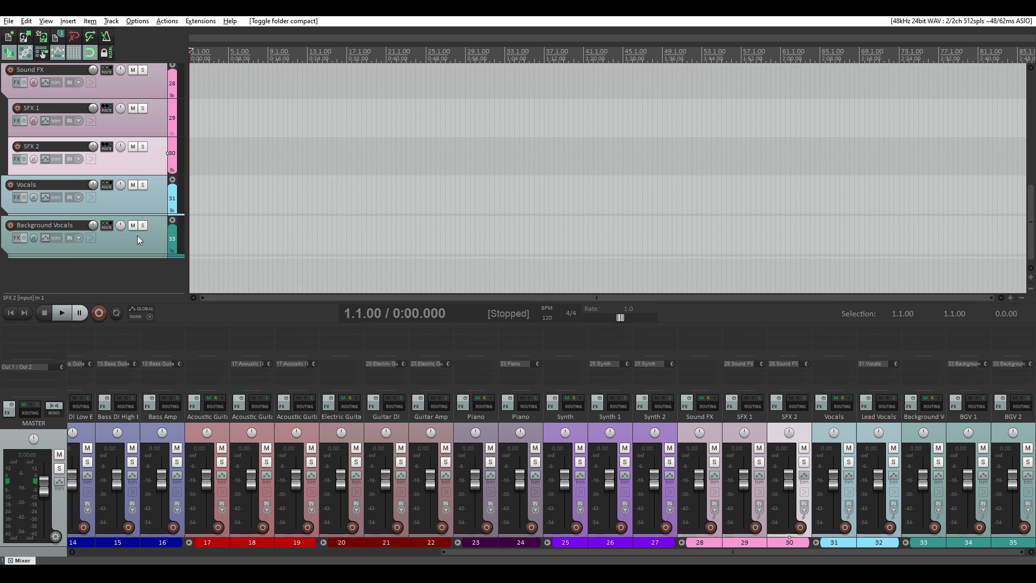
scroll(137, 235, "up", 10)
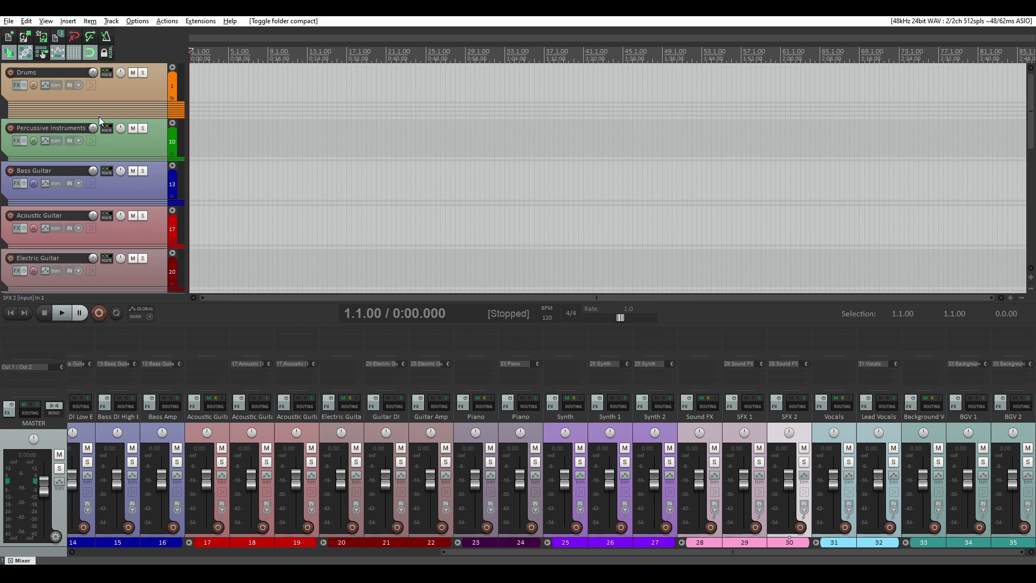
left_click(8, 20)
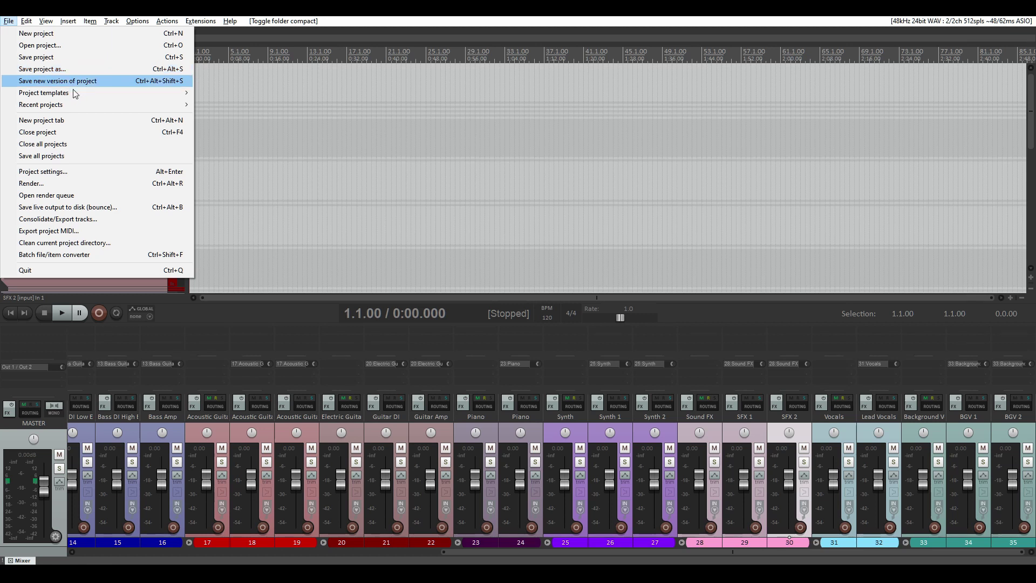
mouse_move(72, 92)
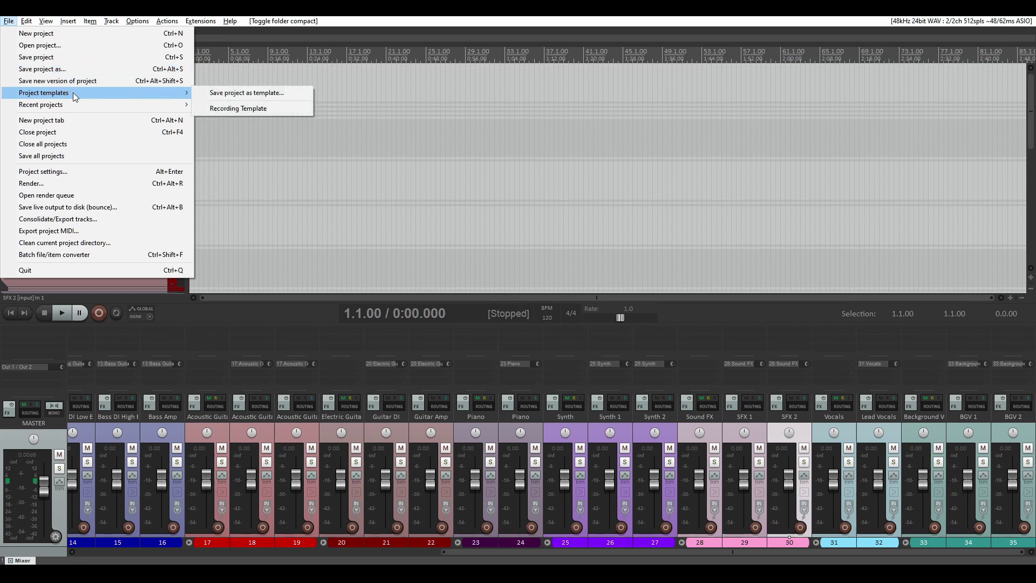
left_click(240, 95)
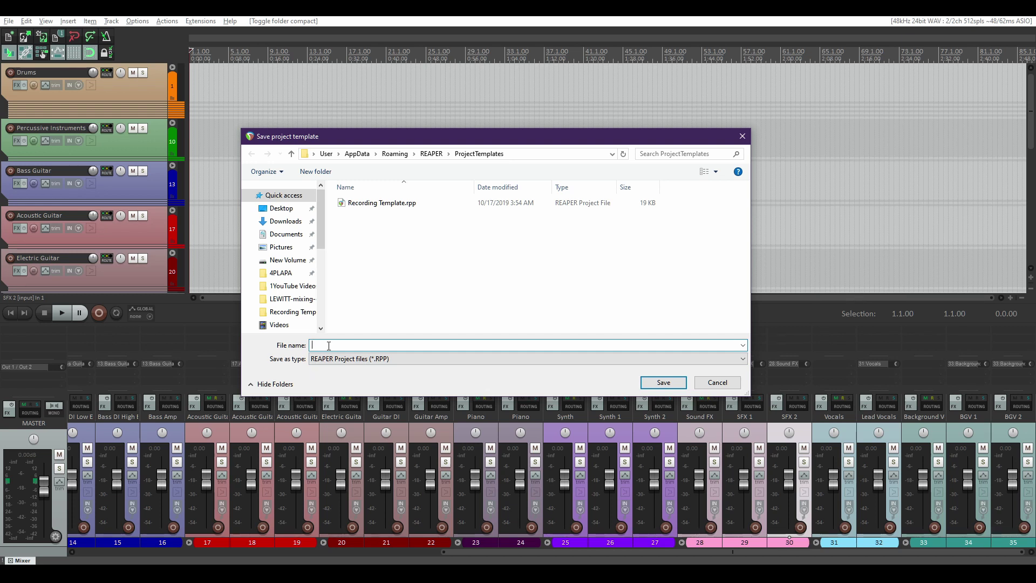
type("R")
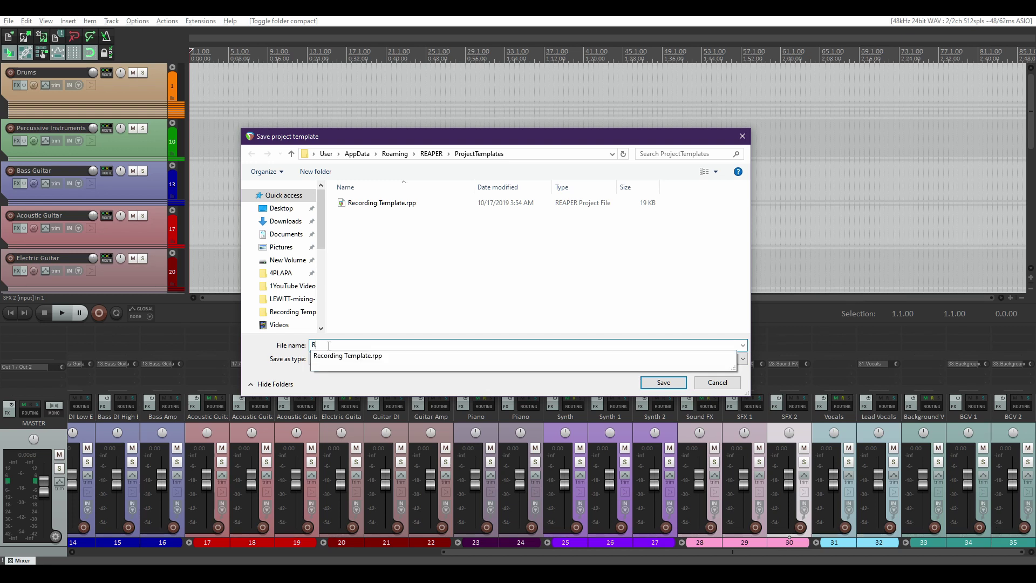
type("ecording Template 2")
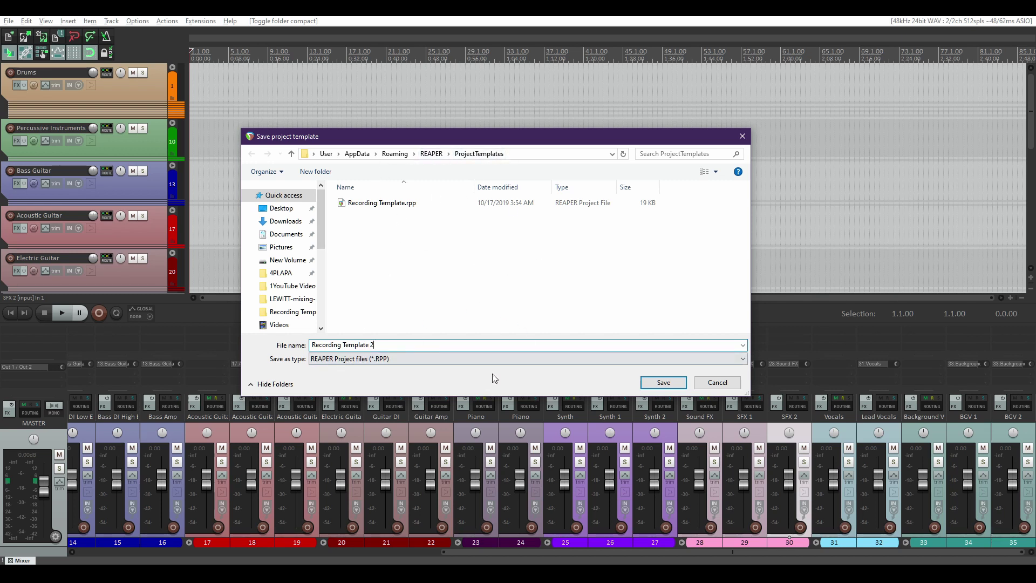
left_click(669, 380)
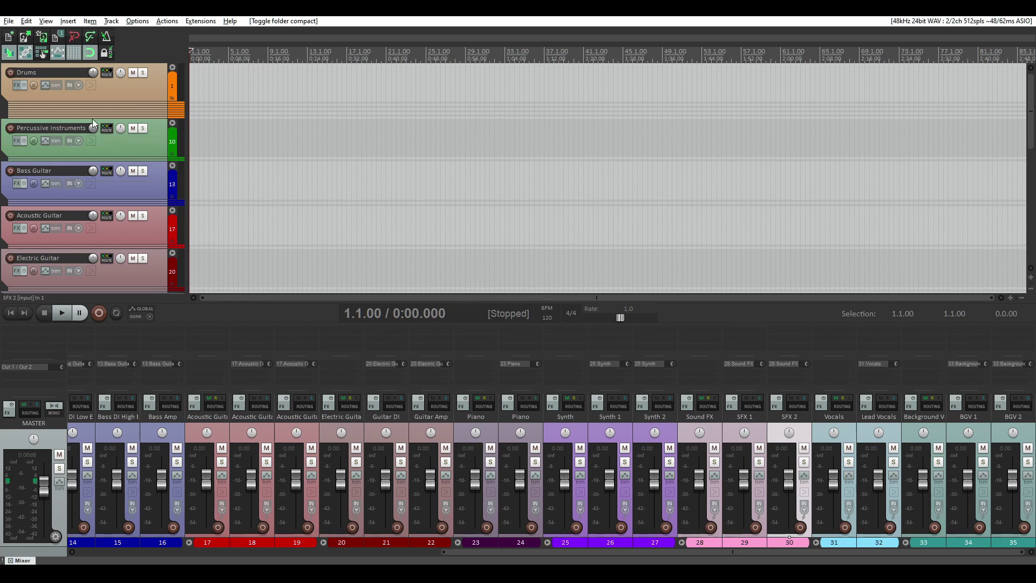
- Check the project templates list for the saved Recording Template 2
left_click(9, 21)
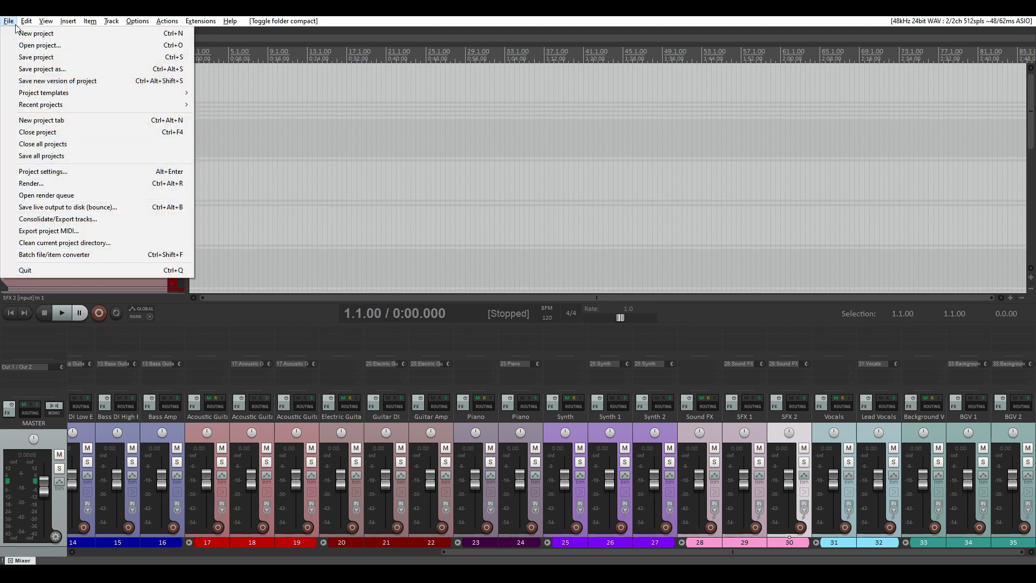
mouse_move(60, 95)
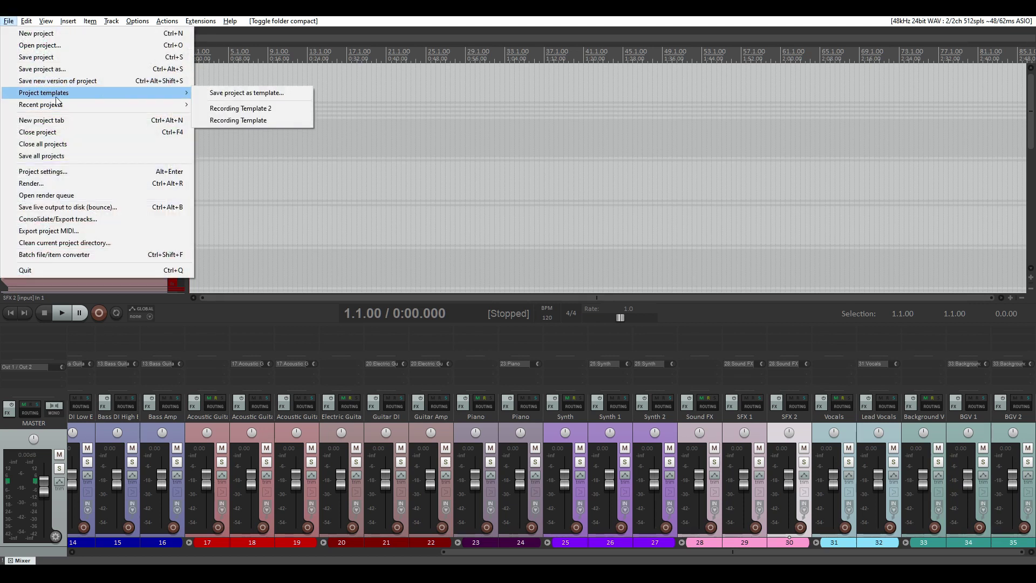
left_click(264, 107)
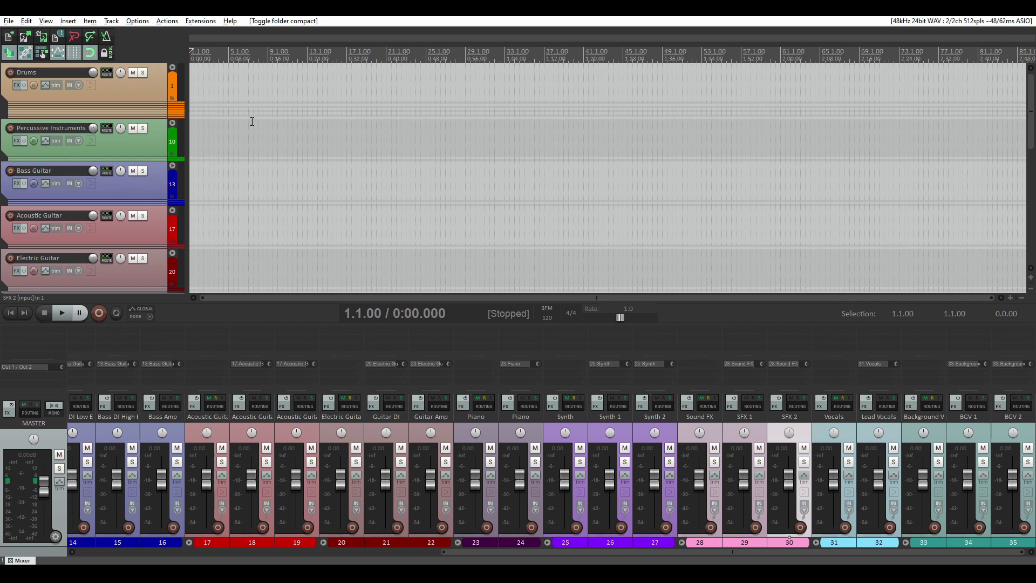
left_click(9, 20)
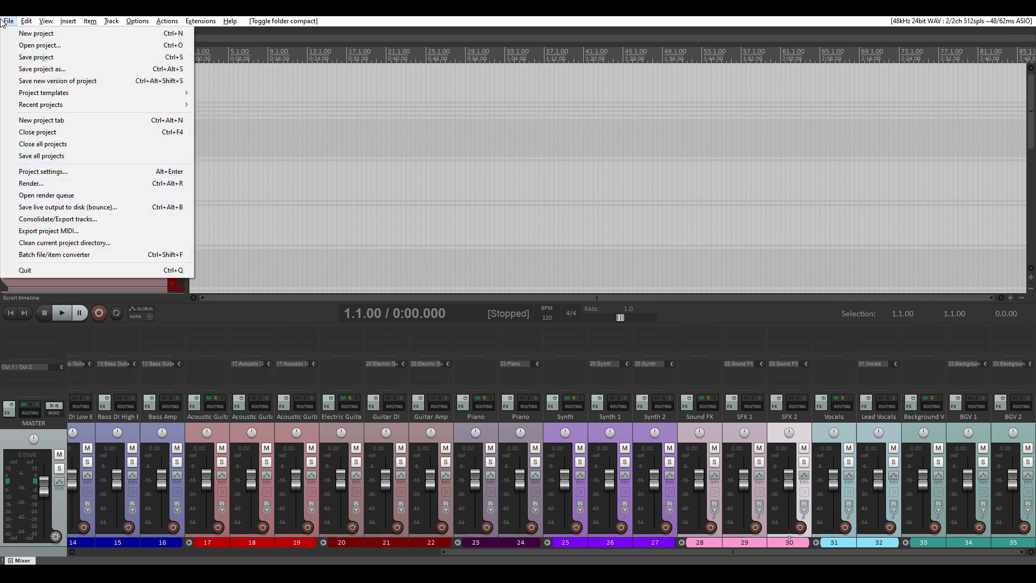
left_click(29, 69)
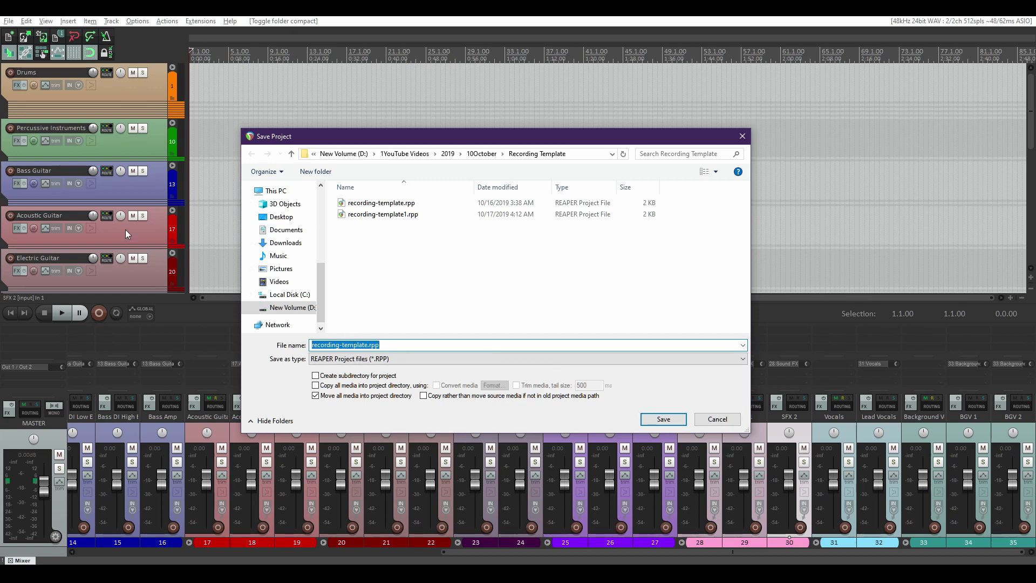
left_click(715, 419)
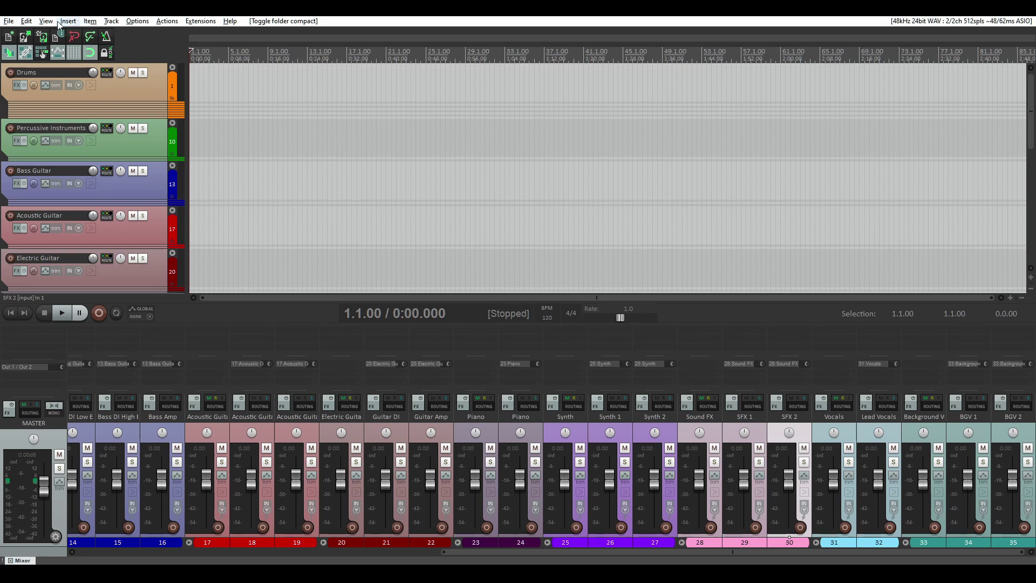
- View the available project templates that can be opened for a new recording
left_click(8, 21)
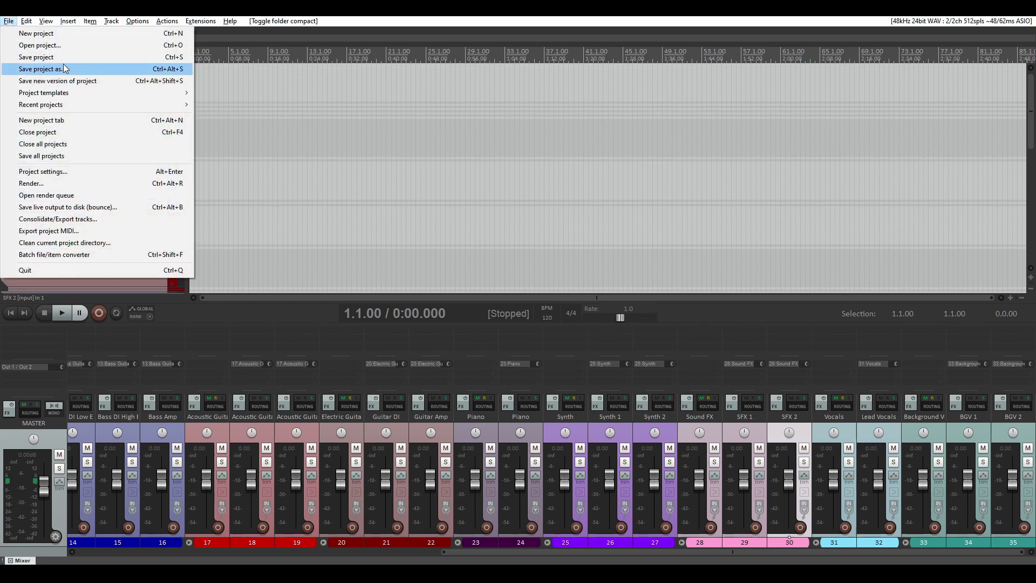
mouse_move(67, 103)
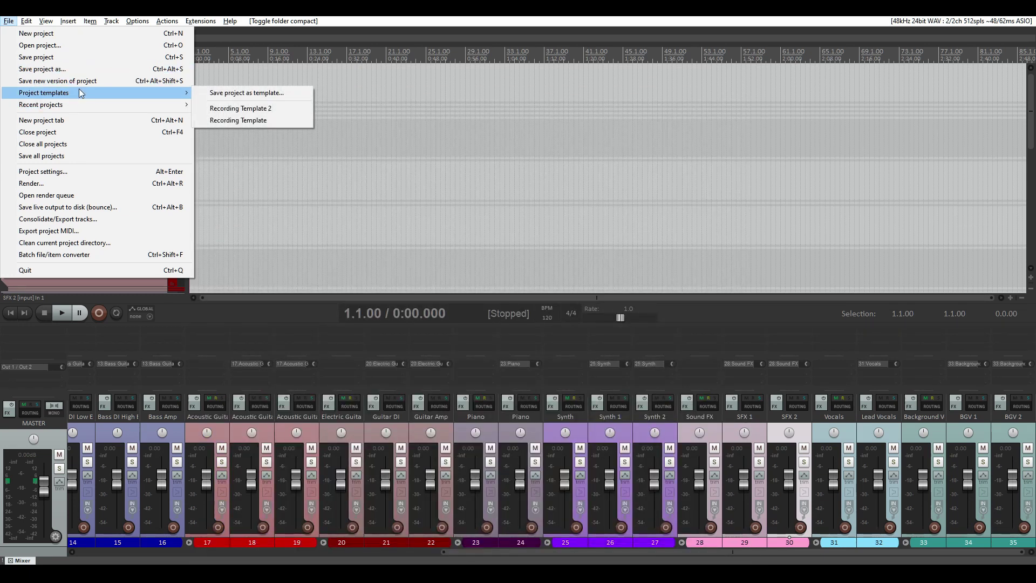
left_click(229, 121)
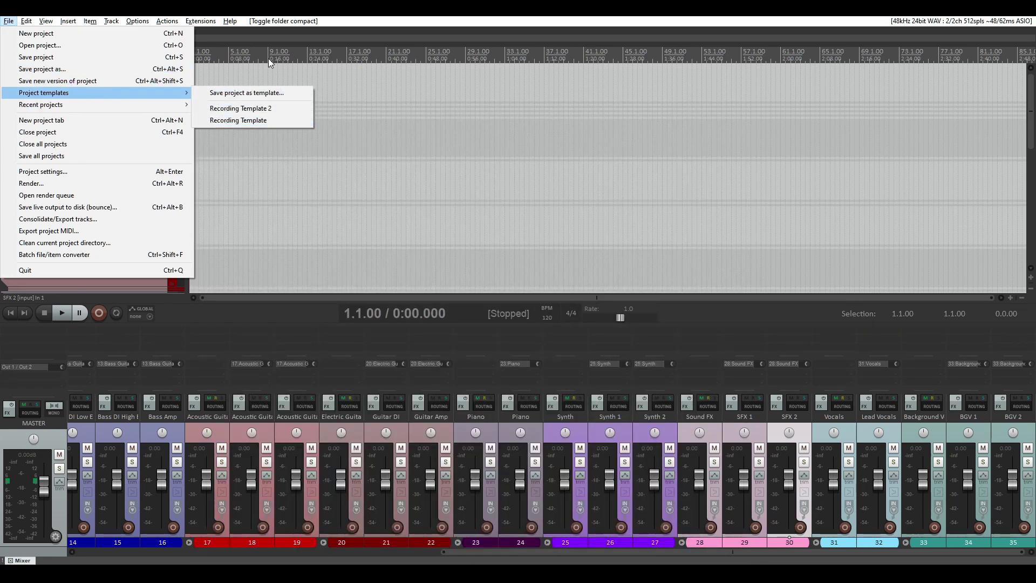